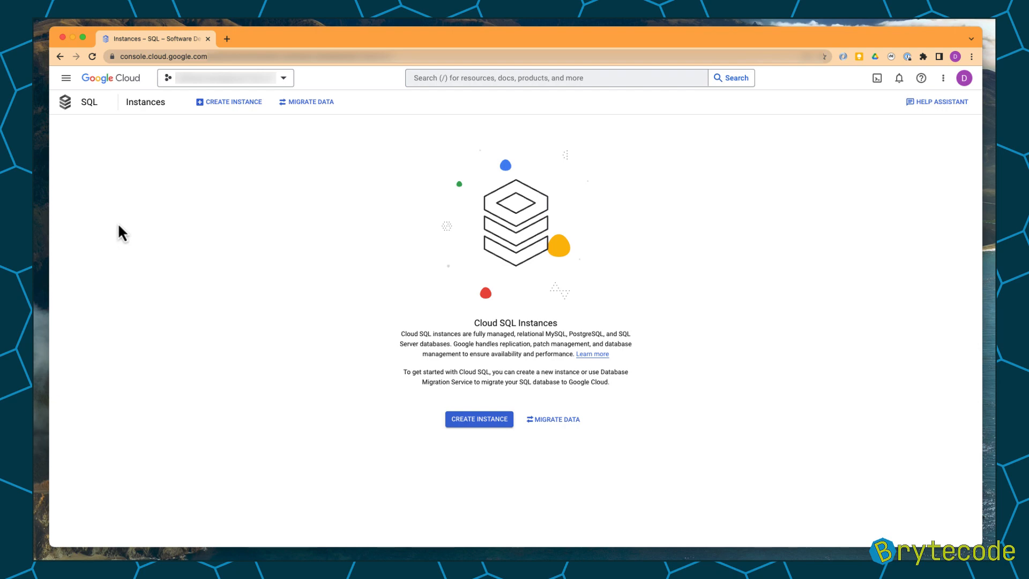
Start creating a new Cloud SQL instance using the MySQL database engine.
{"action": "left_click", "coordinate": [66, 79]}
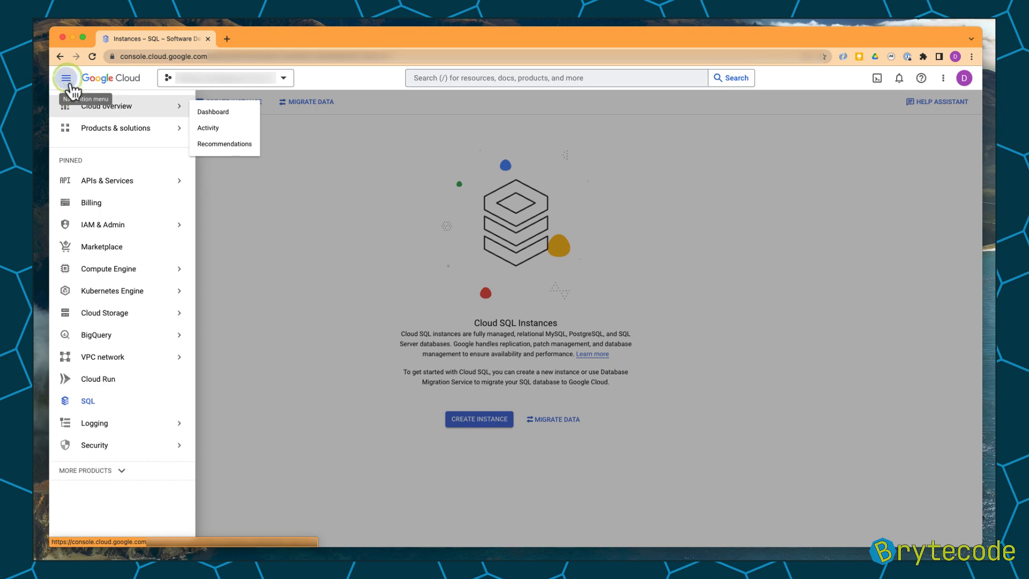
{"action": "left_click", "coordinate": [118, 402]}
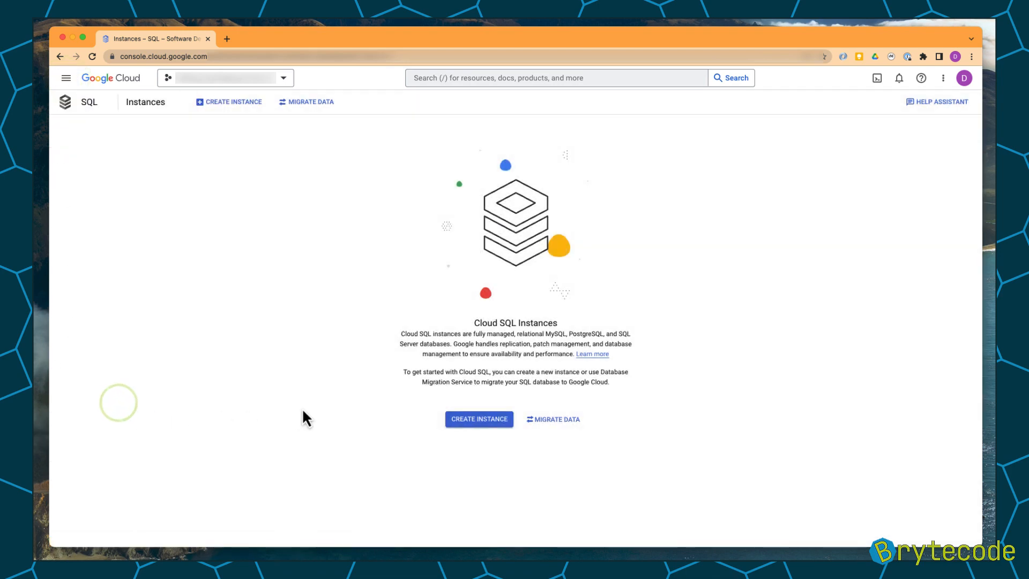
{"action": "left_click", "coordinate": [468, 423]}
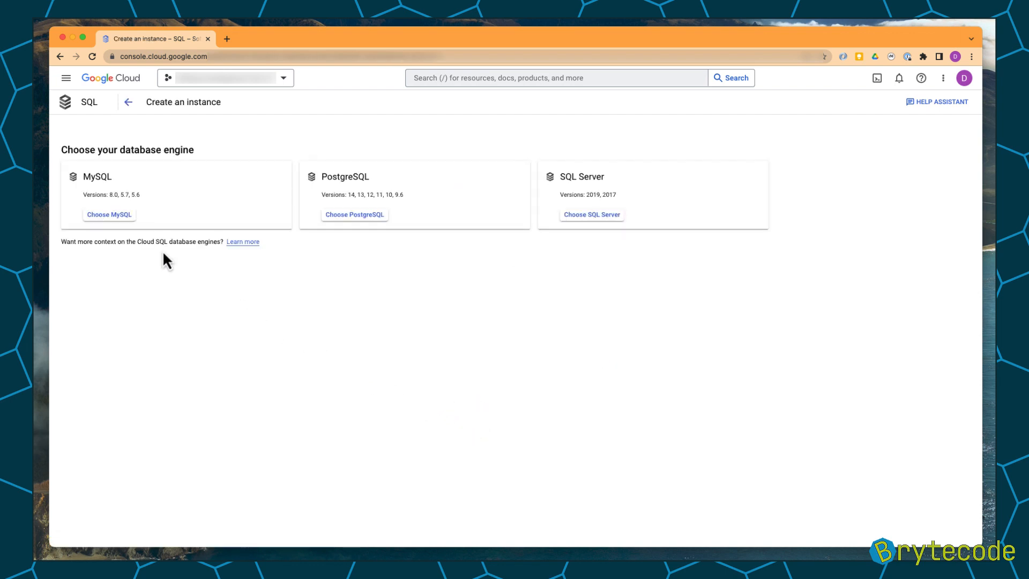
{"action": "left_click", "coordinate": [110, 214]}
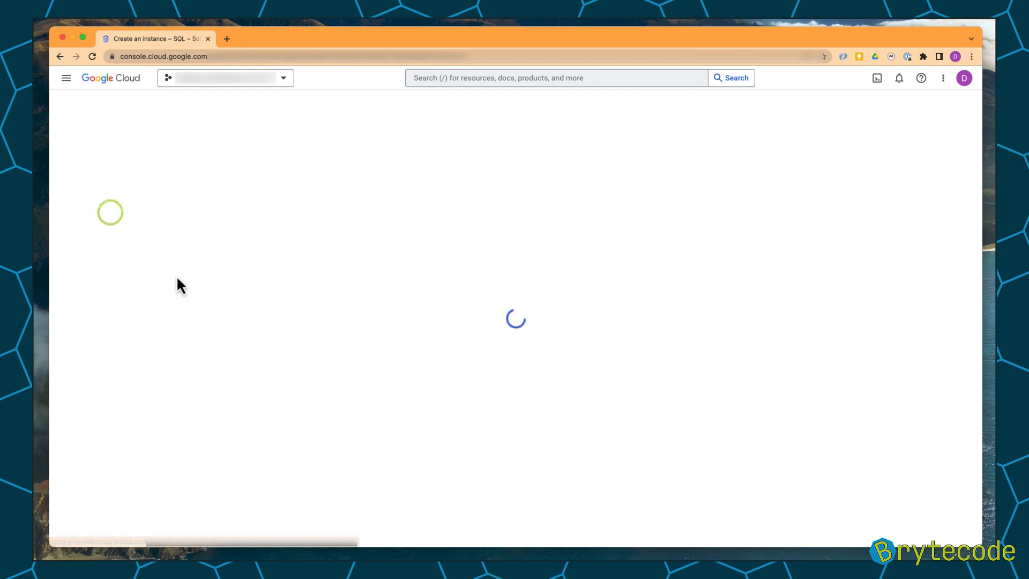
Set the instance ID to example-enforce-ssl-2023-05-11.
{"action": "left_click", "coordinate": [103, 160]}
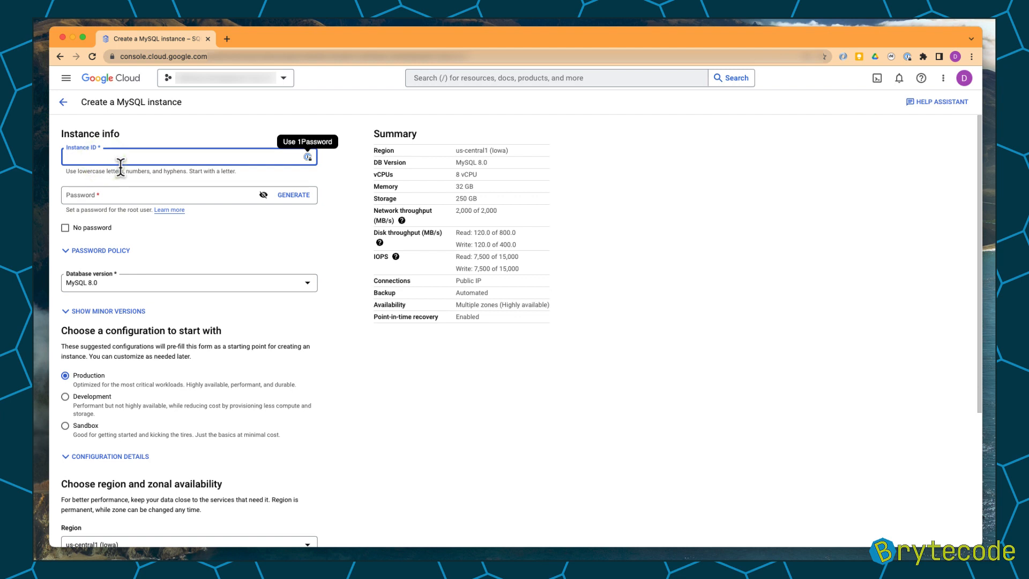
{"action": "type", "text": "example"}
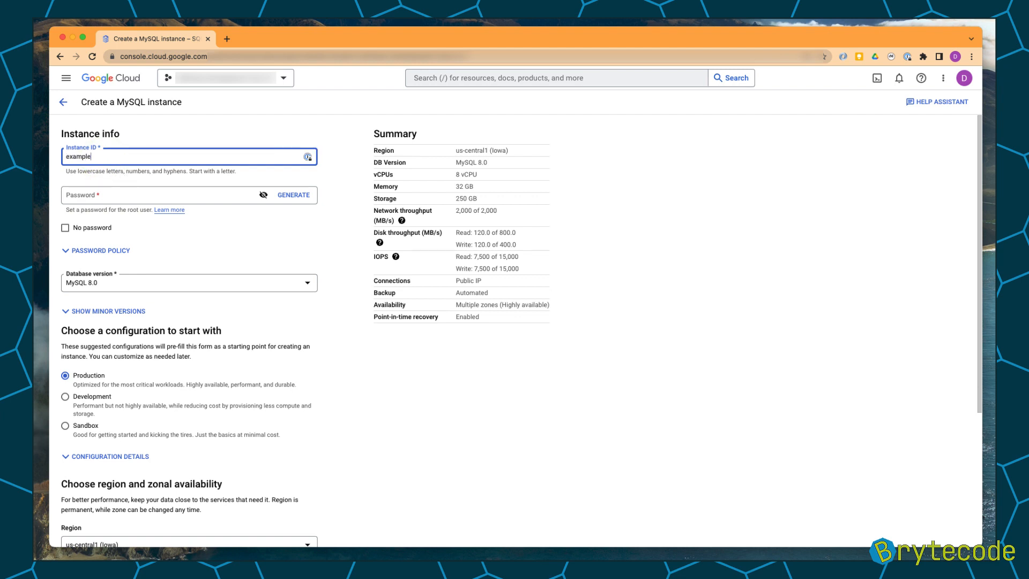
{"action": "type", "text": "-enforce-ssl-2023-05-11"}
Enter the root user's password for the instance.
{"action": "key", "text": "Tab"}
{"action": "type", "text": "••"}
{"action": "key", "text": "BackSpace"}
{"action": "key", "text": "BackSpace"}
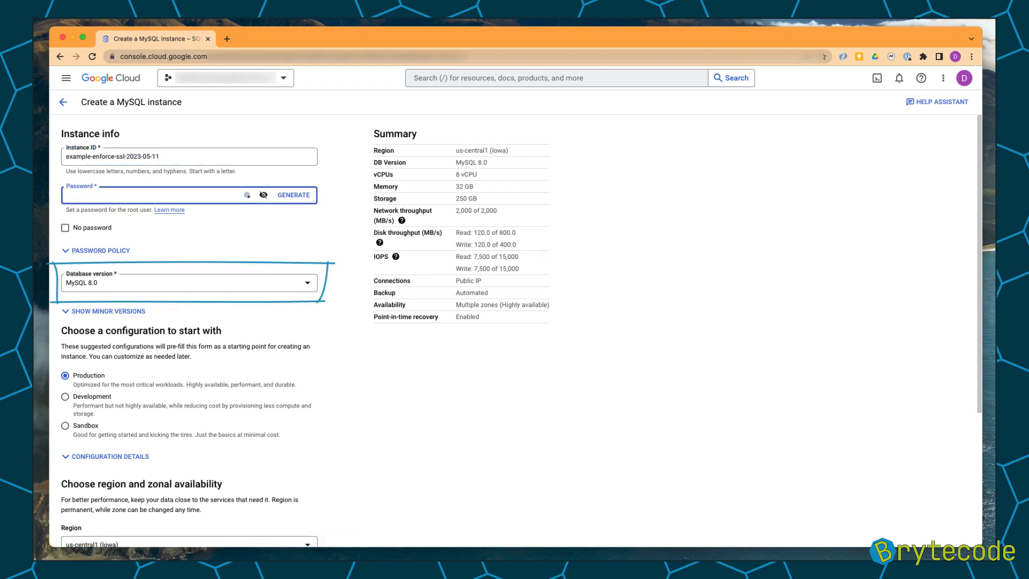
{"action": "type", "text": "•••••"}
{"action": "key", "text": "Tab"}
{"action": "key", "text": "Tab"}
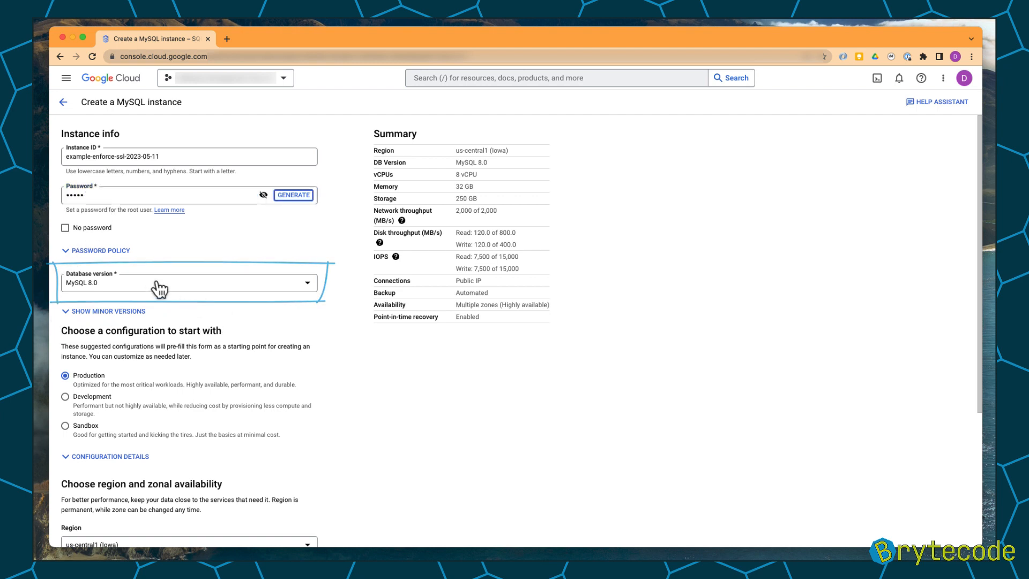
Choose the Sandbox configuration as the starting point for the instance.
{"action": "scroll", "coordinate": [228, 297], "scroll_direction": "down", "scroll_amount": 2}
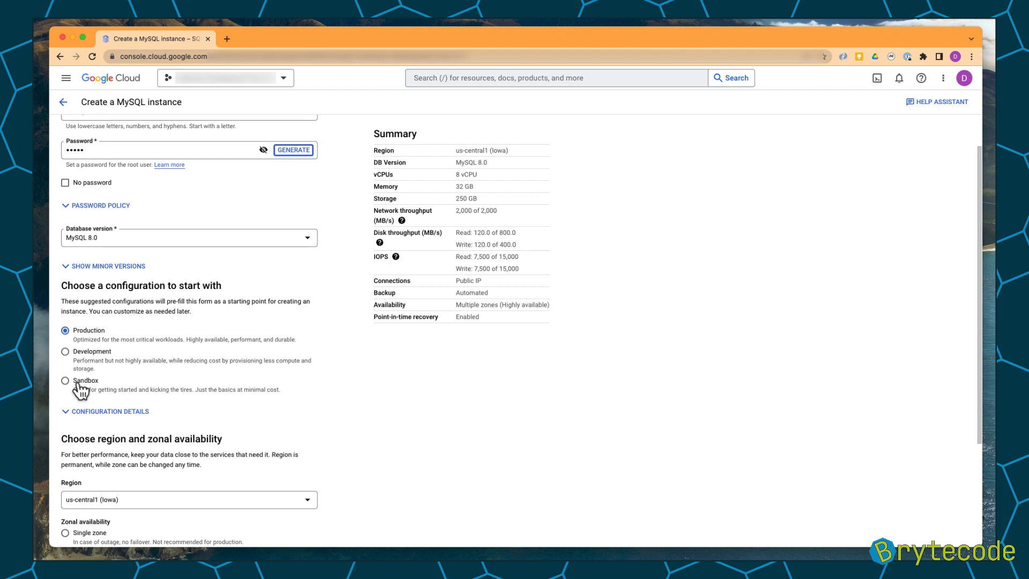
{"action": "left_click", "coordinate": [78, 381]}
{"action": "left_click", "coordinate": [68, 381]}
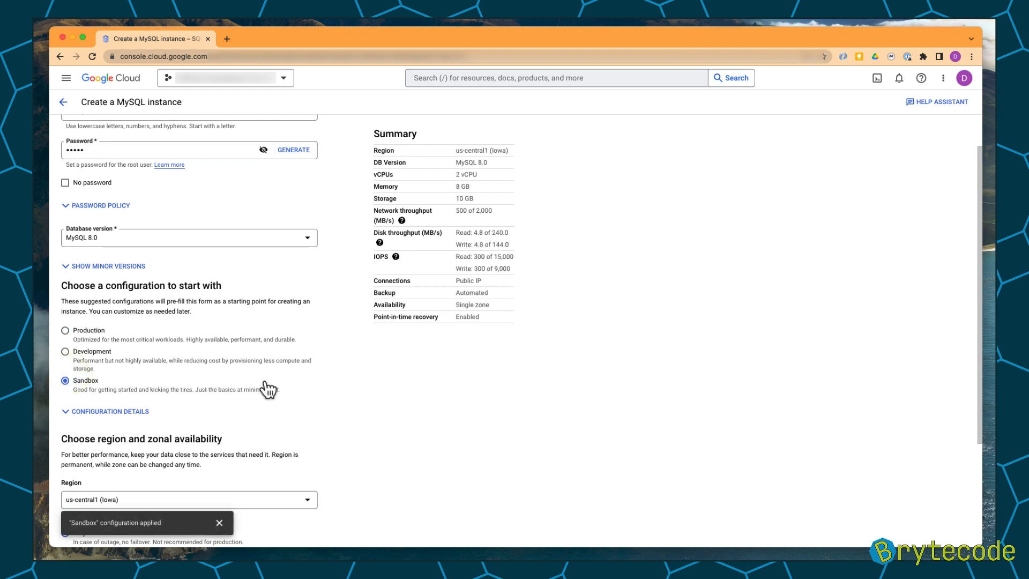
Set the instance region to europe-west1 (Belgium).
{"action": "scroll", "coordinate": [268, 388], "scroll_direction": "down", "scroll_amount": 2}
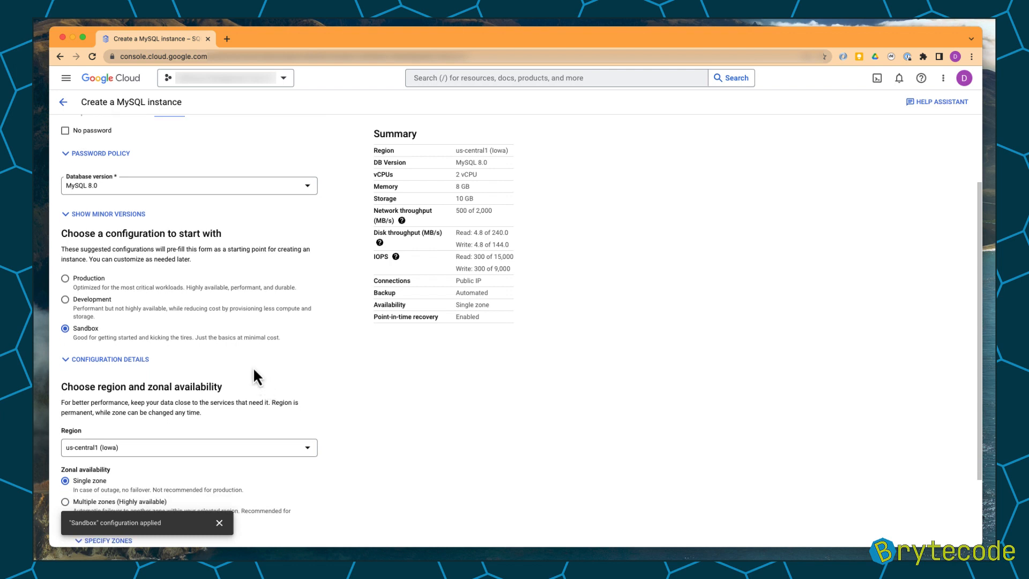
{"action": "scroll", "coordinate": [253, 370], "scroll_direction": "down", "scroll_amount": 3}
{"action": "scroll", "coordinate": [252, 366], "scroll_direction": "down", "scroll_amount": 1}
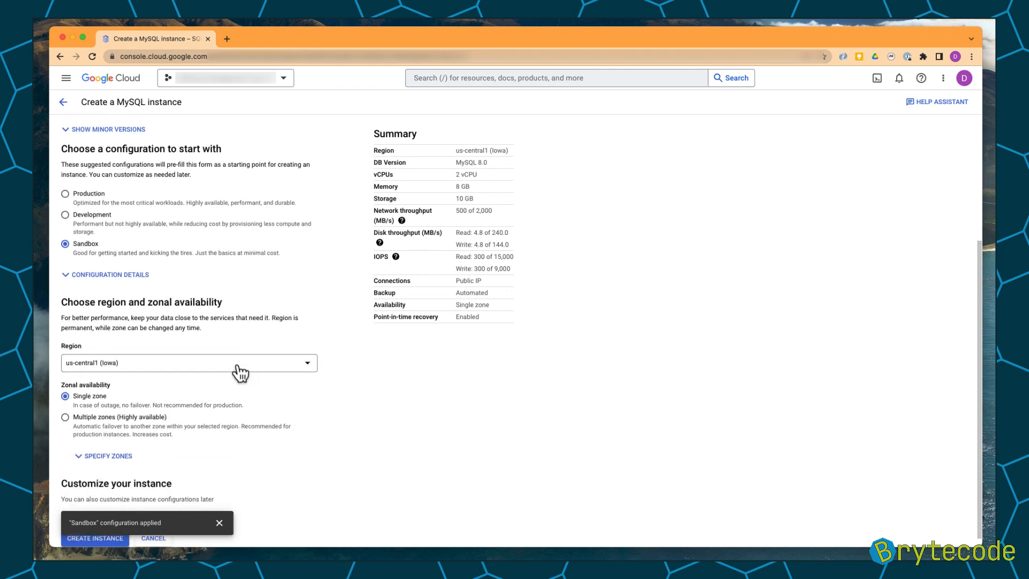
{"action": "left_click", "coordinate": [202, 351]}
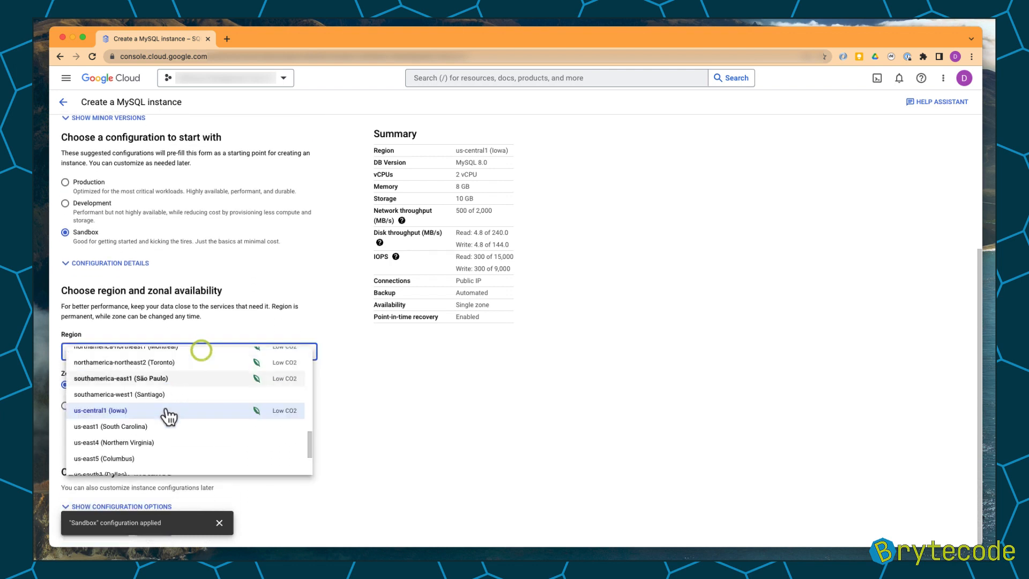
{"action": "scroll", "coordinate": [168, 417], "scroll_direction": "down", "scroll_amount": 3}
{"action": "scroll", "coordinate": [163, 397], "scroll_direction": "up", "scroll_amount": 5}
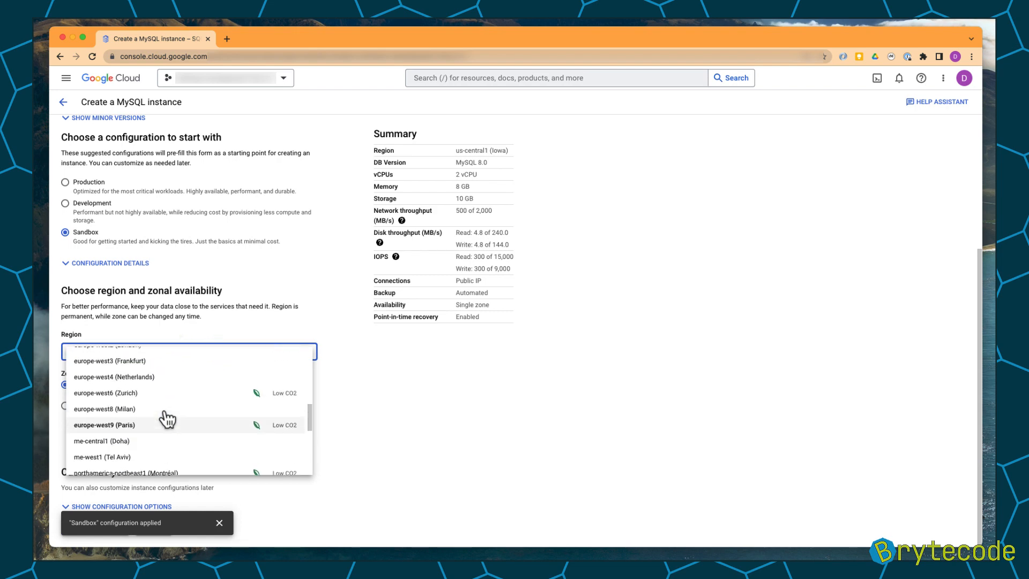
{"action": "scroll", "coordinate": [159, 377], "scroll_direction": "up", "scroll_amount": 1}
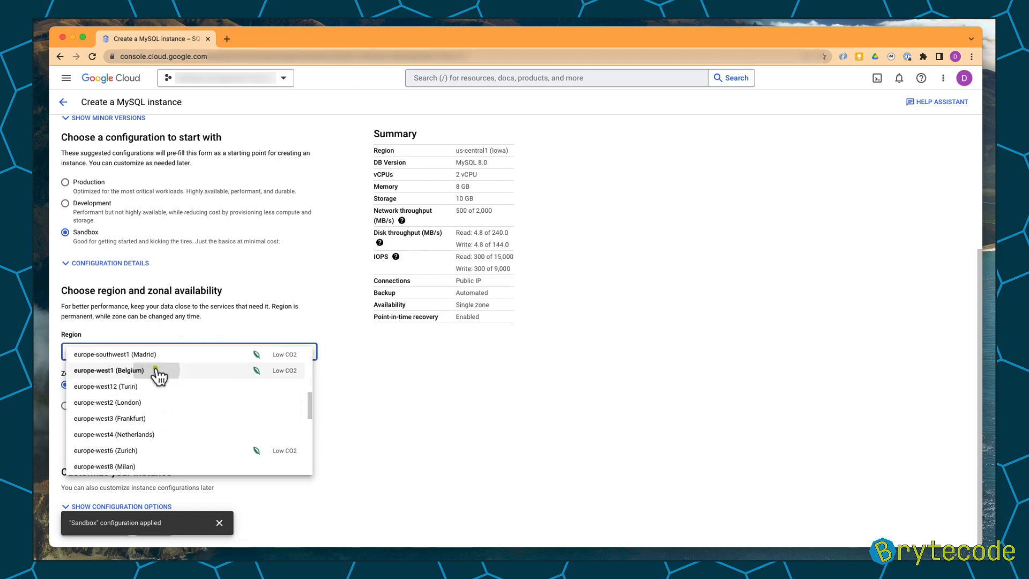
{"action": "left_click", "coordinate": [156, 368]}
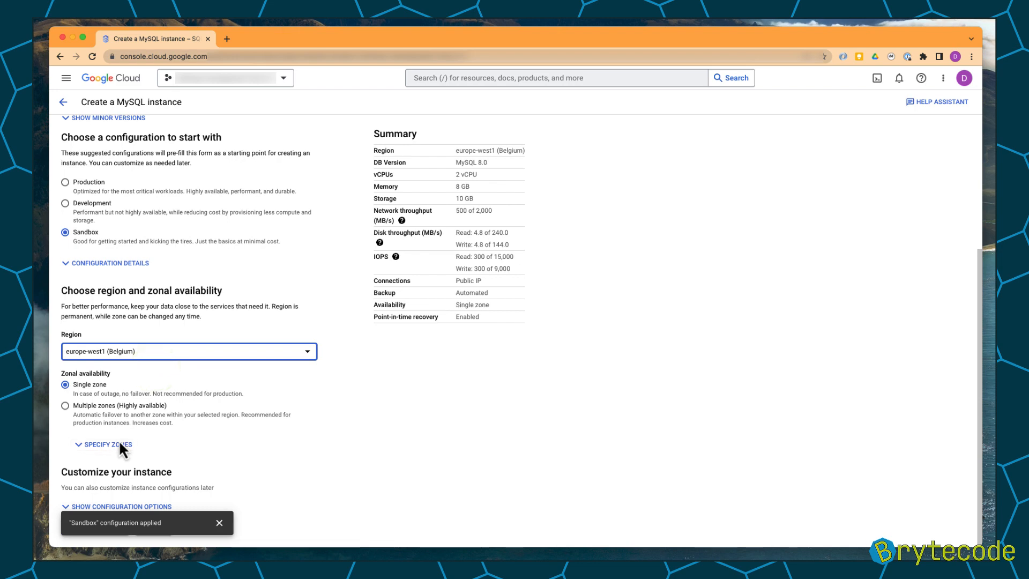
{"action": "left_click", "coordinate": [219, 522]}
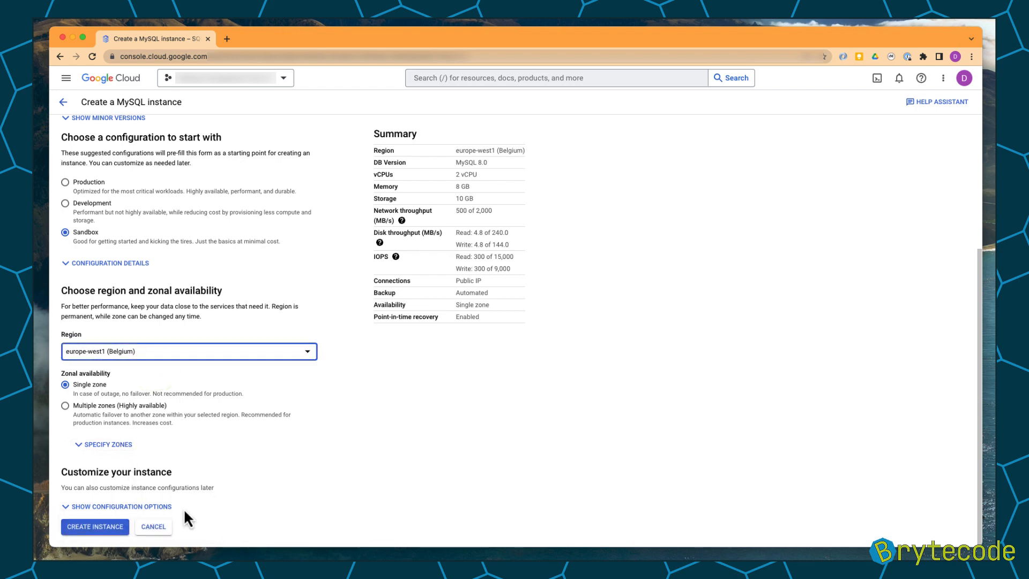
Expand the configuration options and disable instance deletion protection under Data Protection.
{"action": "left_click", "coordinate": [152, 504]}
{"action": "scroll", "coordinate": [221, 445], "scroll_direction": "down", "scroll_amount": 5}
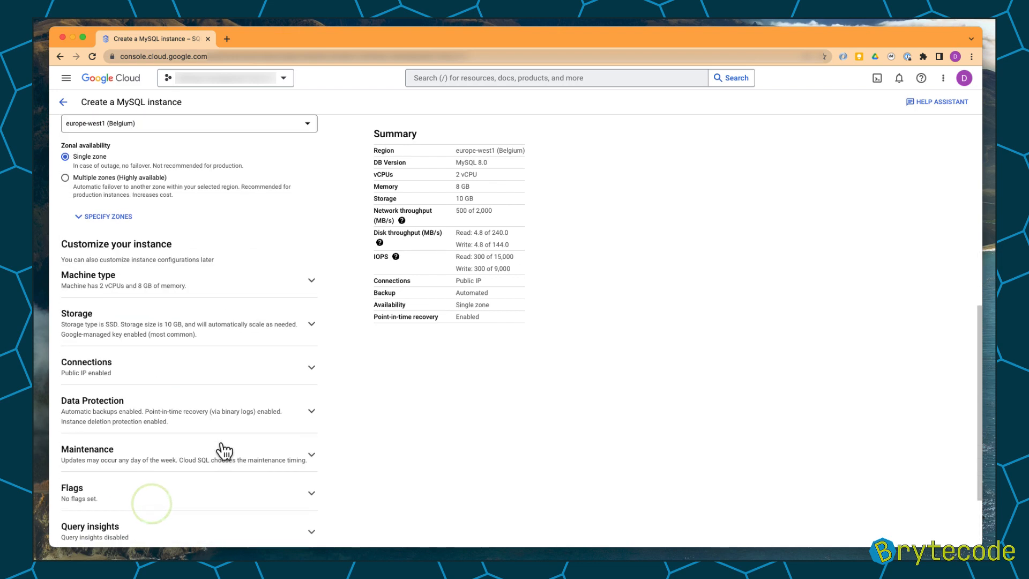
{"action": "scroll", "coordinate": [136, 360], "scroll_direction": "down", "scroll_amount": 1}
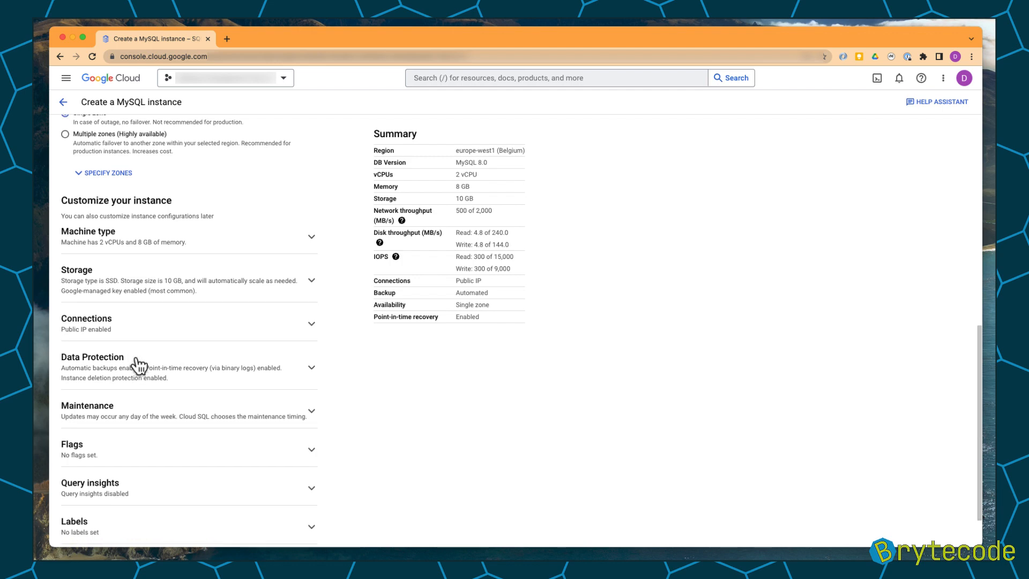
{"action": "left_click", "coordinate": [123, 333]}
{"action": "scroll", "coordinate": [157, 374], "scroll_direction": "down", "scroll_amount": 1}
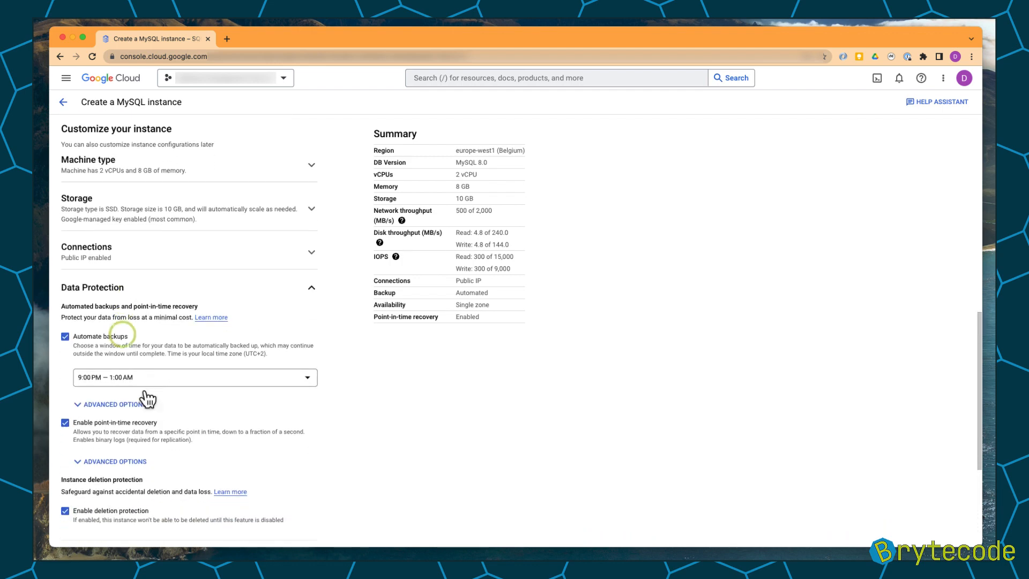
{"action": "left_click", "coordinate": [109, 471]}
{"action": "left_click", "coordinate": [148, 251]}
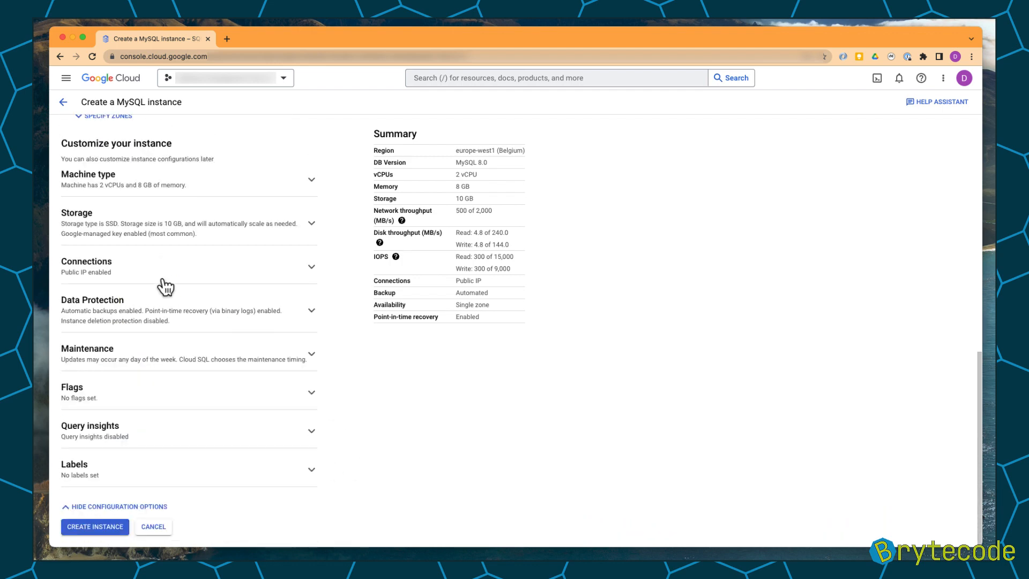
Review the Connections settings for the instance's IP assignment and authorized networks.
{"action": "left_click", "coordinate": [138, 274]}
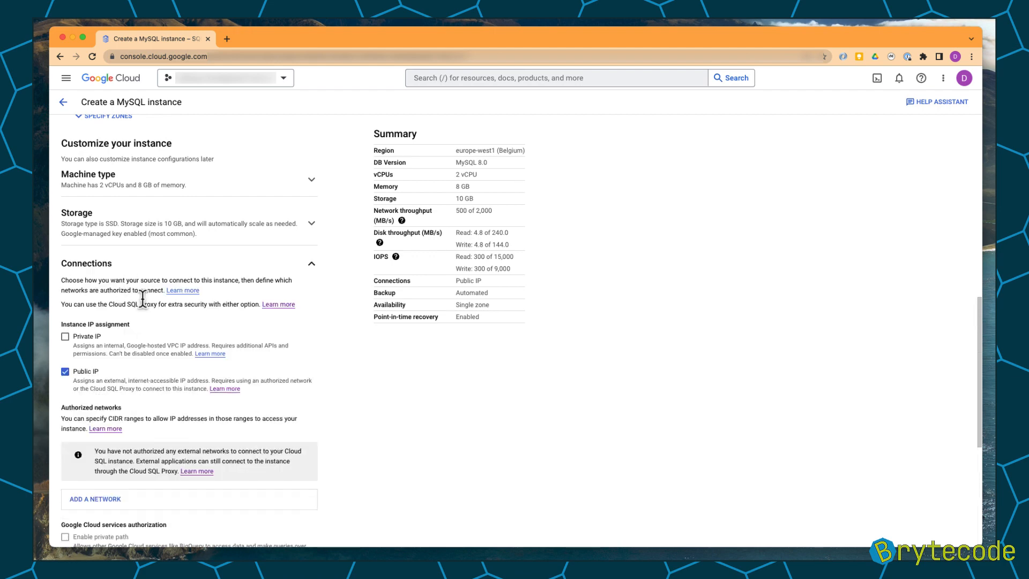
{"action": "scroll", "coordinate": [144, 300], "scroll_direction": "down", "scroll_amount": 2}
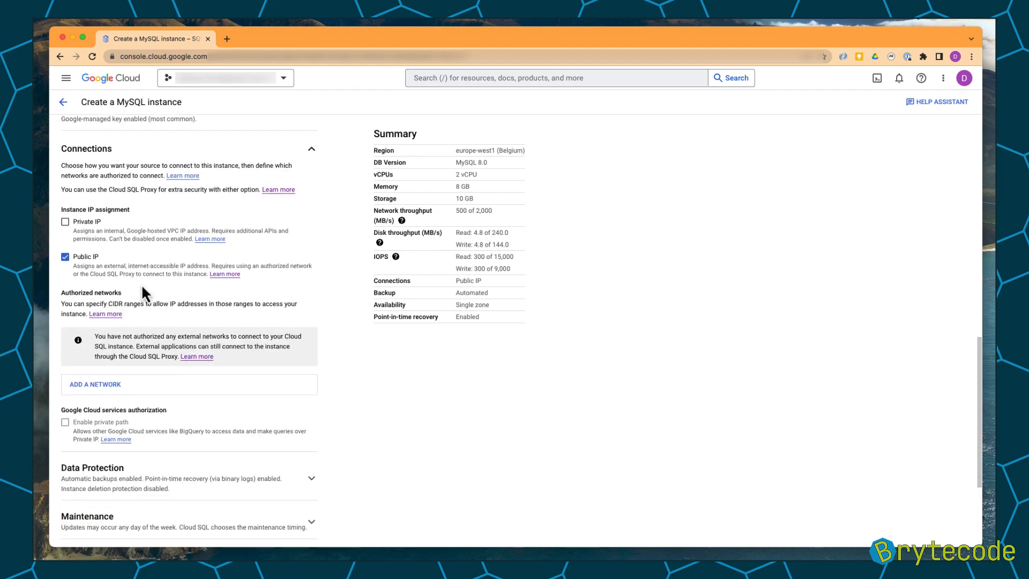
{"action": "scroll", "coordinate": [141, 284], "scroll_direction": "up", "scroll_amount": 1}
{"action": "left_click", "coordinate": [128, 223]}
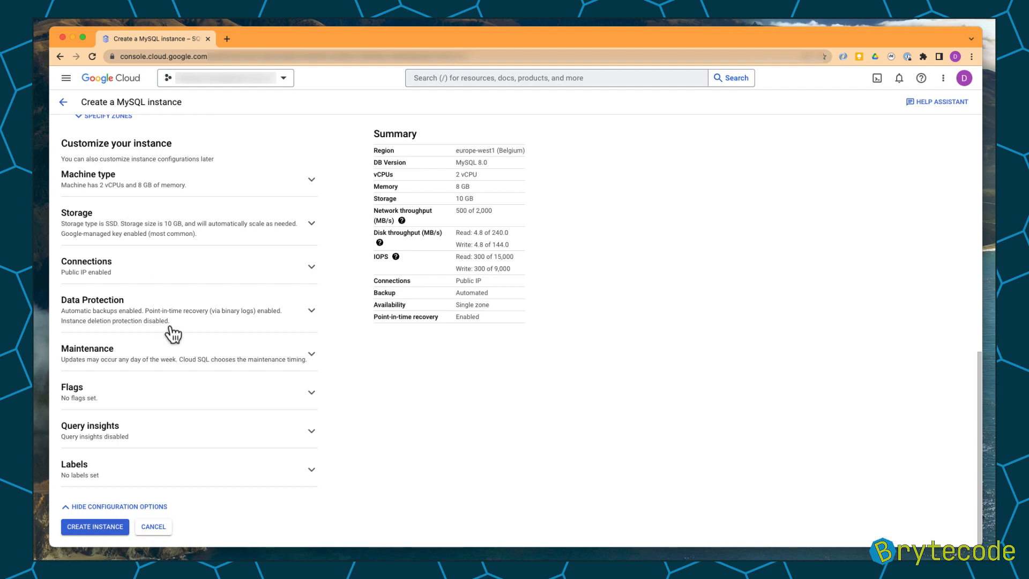
{"action": "scroll", "coordinate": [193, 410], "scroll_direction": "up", "scroll_amount": 1}
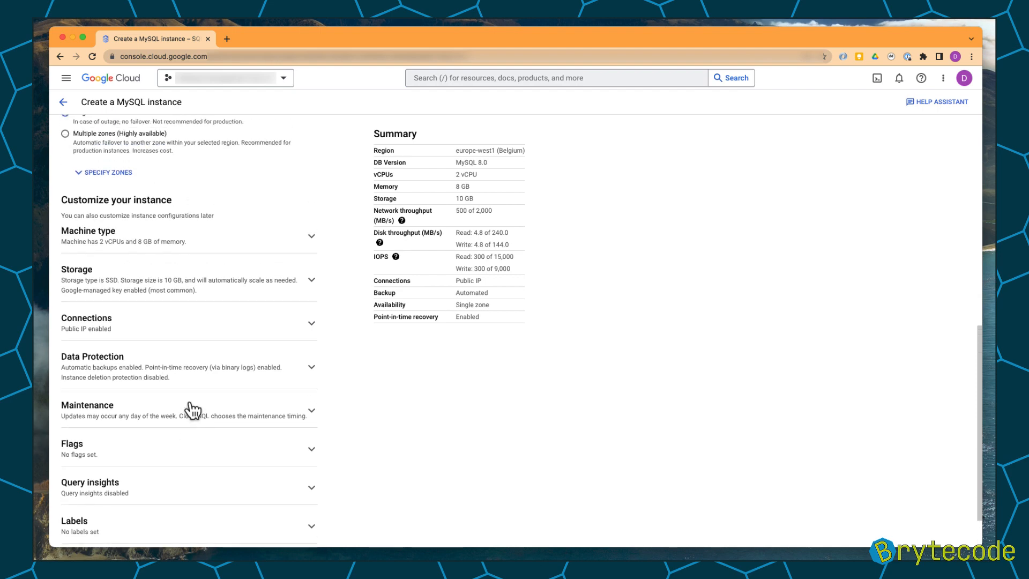
{"action": "scroll", "coordinate": [193, 410], "scroll_direction": "down", "scroll_amount": 1}
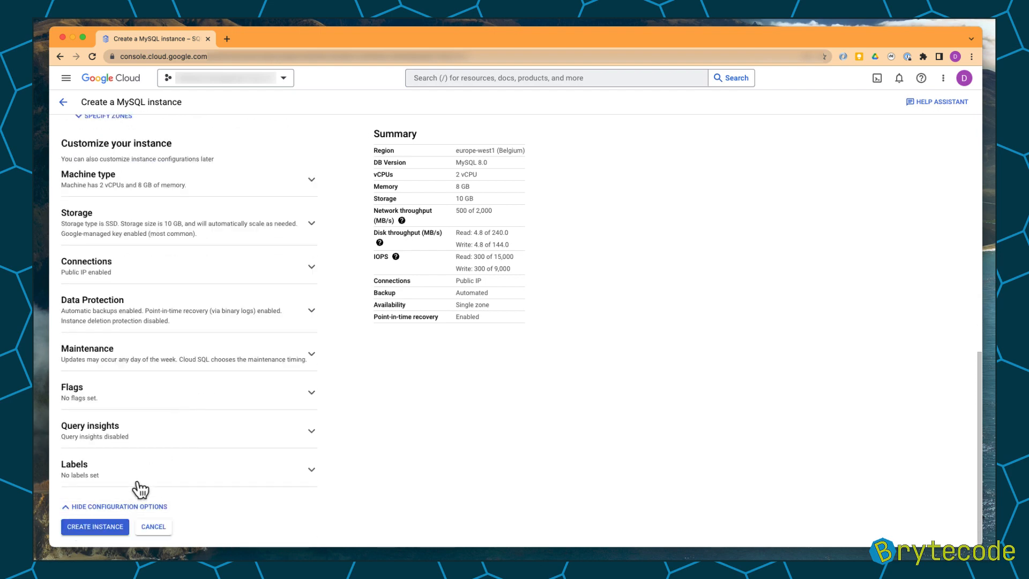
Create the instance and copy its public IP address.
{"action": "left_click", "coordinate": [101, 528]}
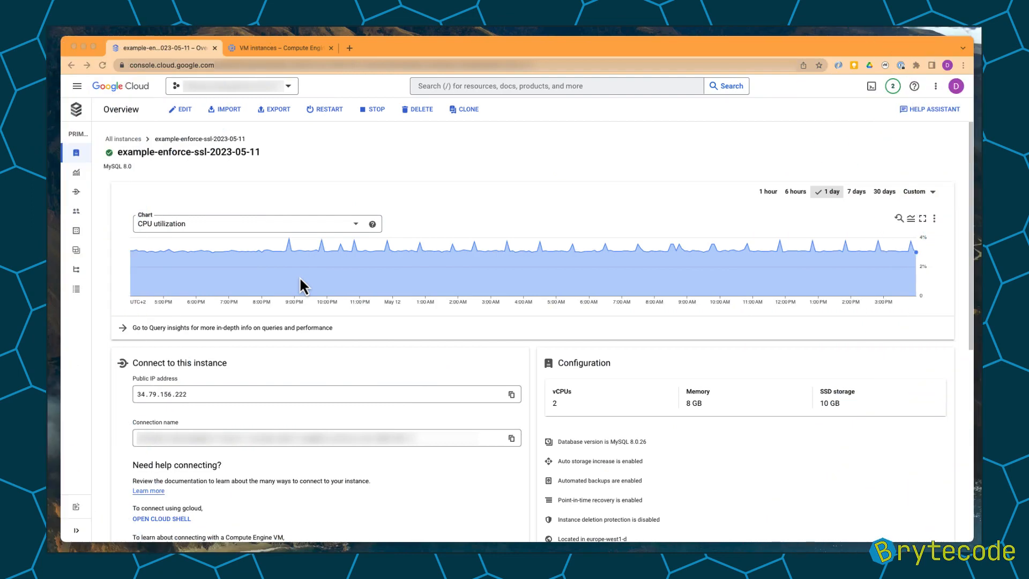
{"action": "mouse_move", "coordinate": [300, 280]}
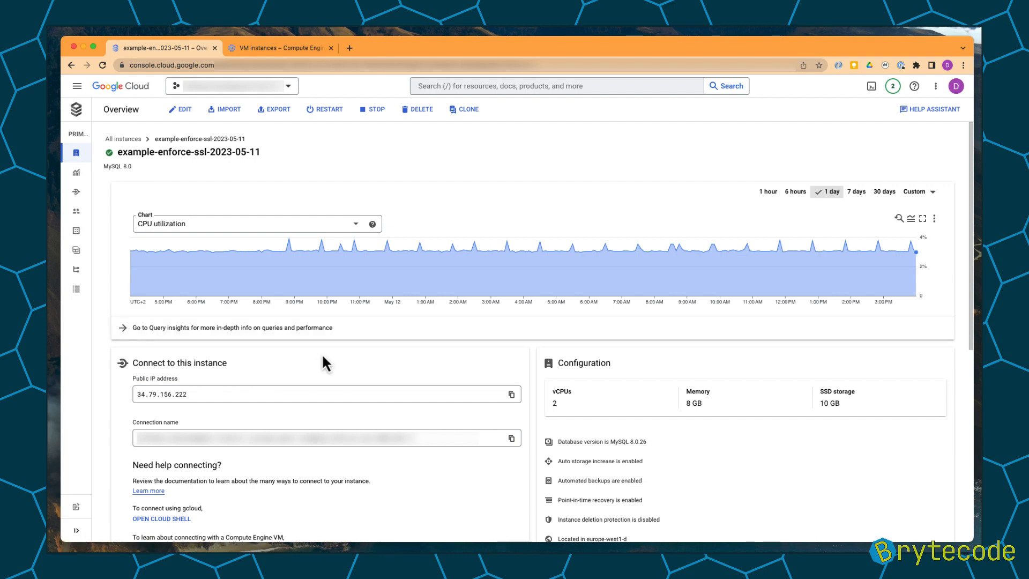
{"action": "left_click", "coordinate": [510, 395]}
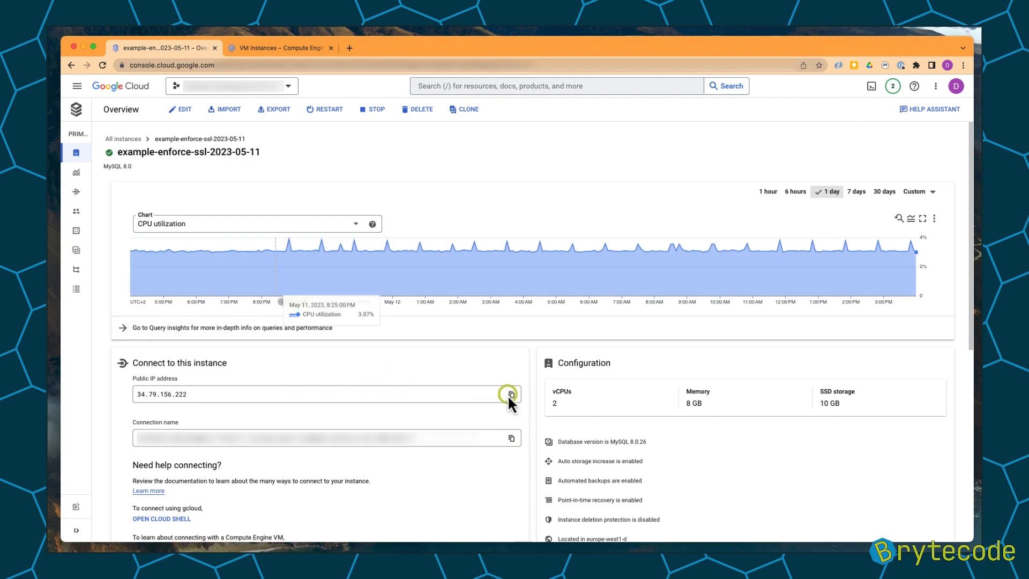
Open an SSH session to the test-connectivity VM by running its gcloud command in Cloud Shell.
{"action": "left_click", "coordinate": [250, 49]}
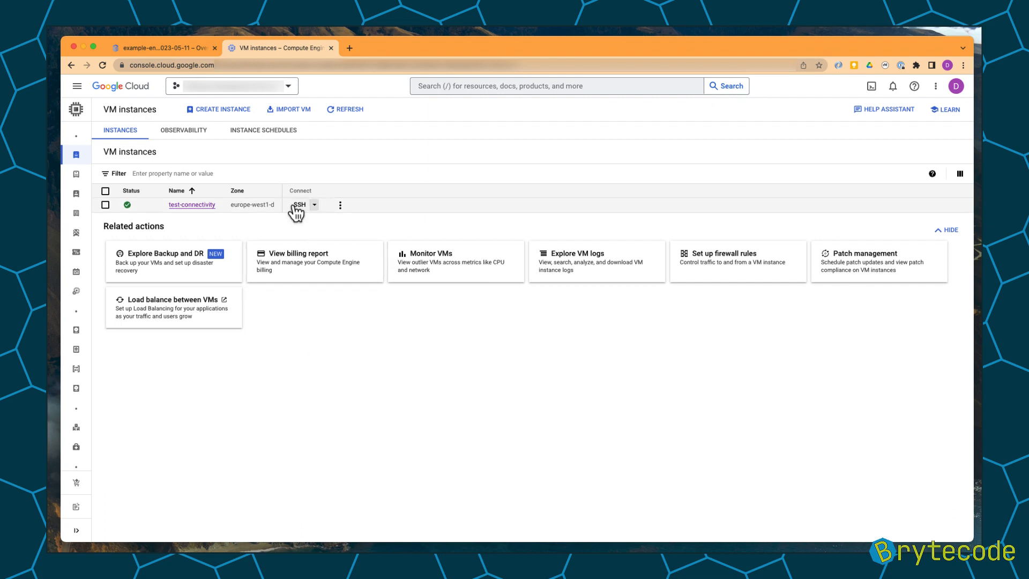
{"action": "left_click", "coordinate": [314, 205]}
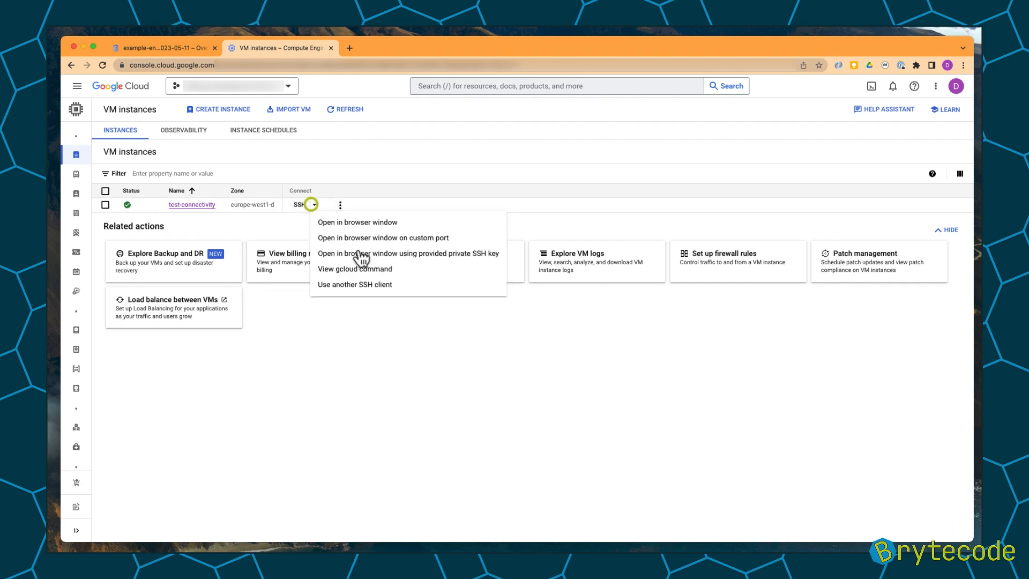
{"action": "left_click", "coordinate": [380, 271]}
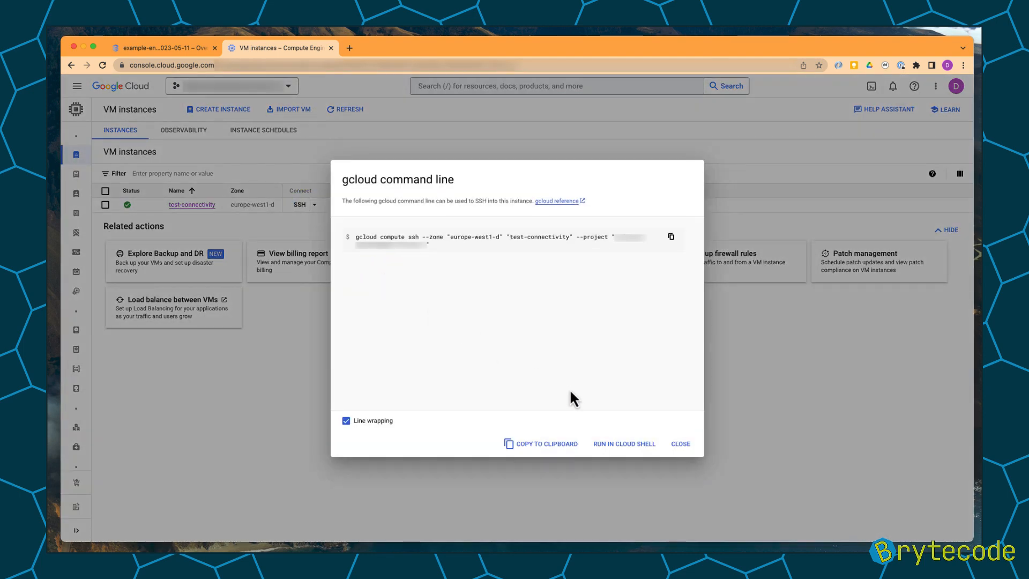
{"action": "left_click", "coordinate": [609, 445]}
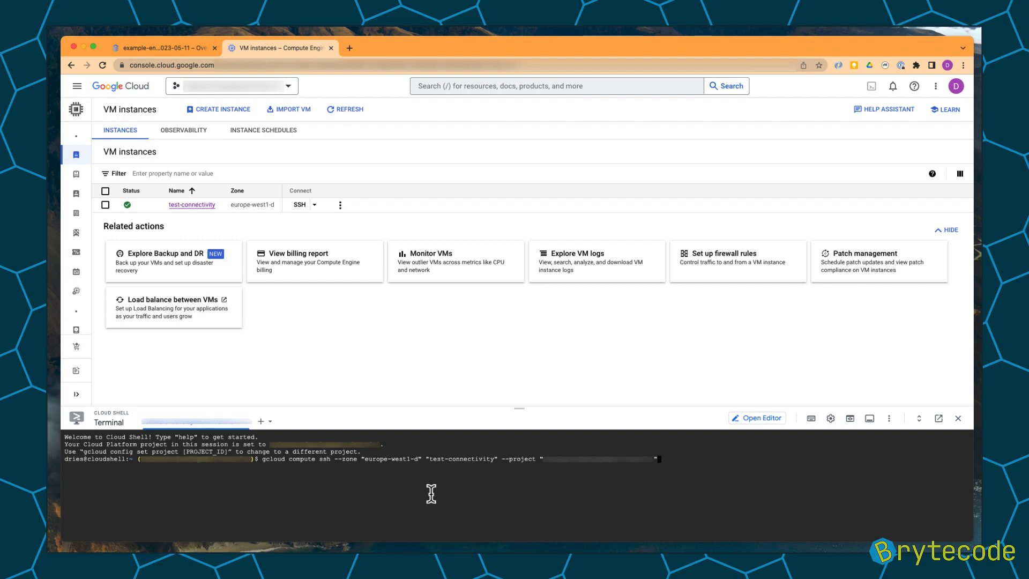
{"action": "key", "text": "Return"}
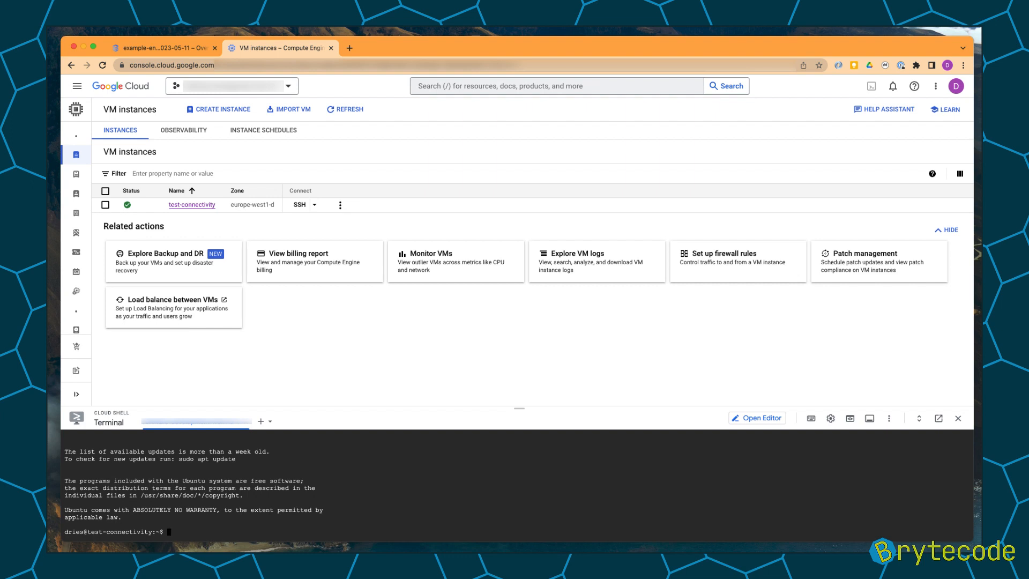
Run sudo apt update on the VM.
{"action": "type", "text": "sudo apt update"}
{"action": "key", "text": "Return"}
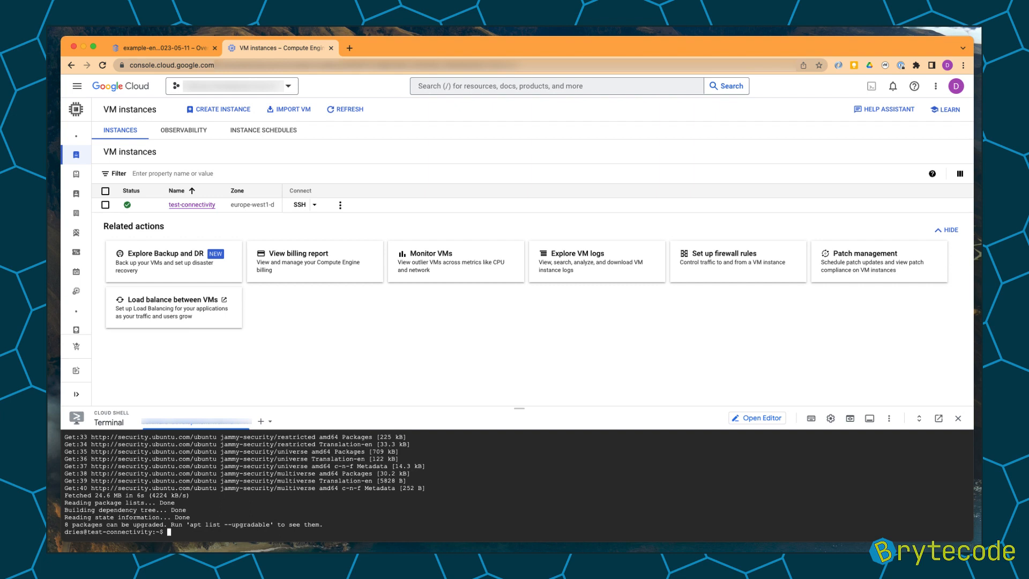
Install the mysql-client package on the VM, confirming the install, and check the mysql client version.
{"action": "type", "text": "sudo apt install mysql-client"}
{"action": "key", "text": "Return"}
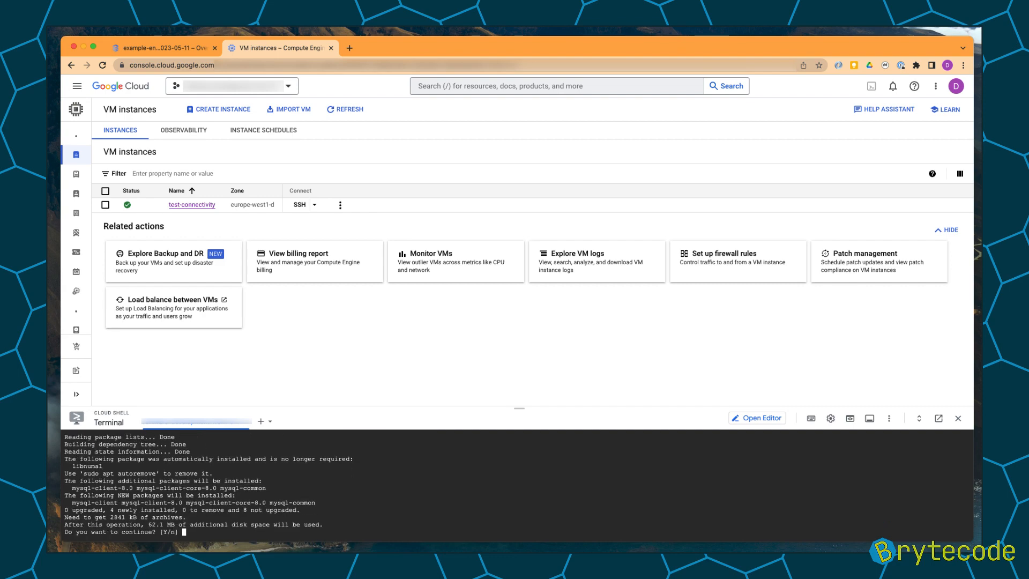
{"action": "type", "text": "Y"}
{"action": "key", "text": "Return"}
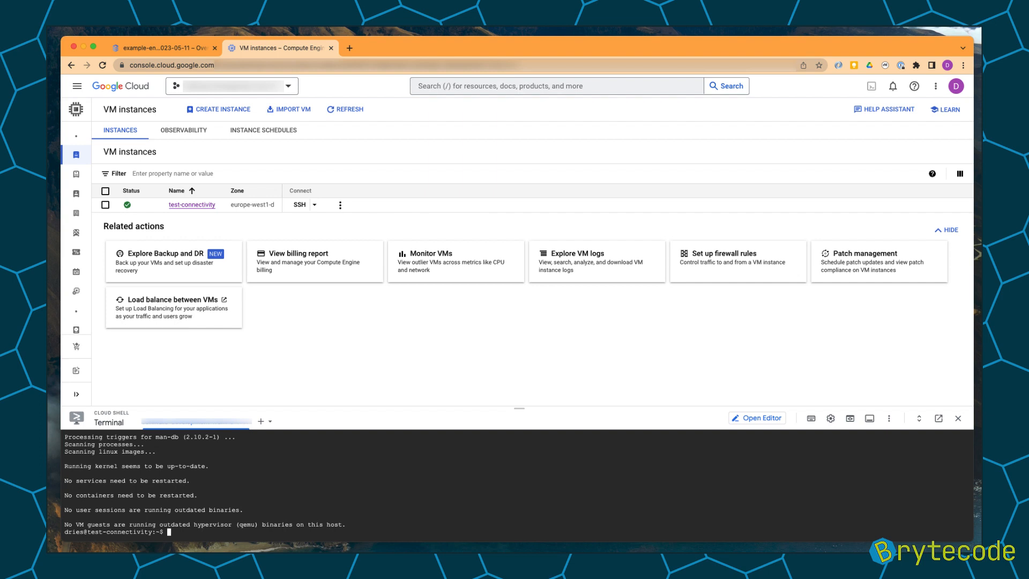
{"action": "type", "text": "mysql --version"}
{"action": "key", "text": "Return"}
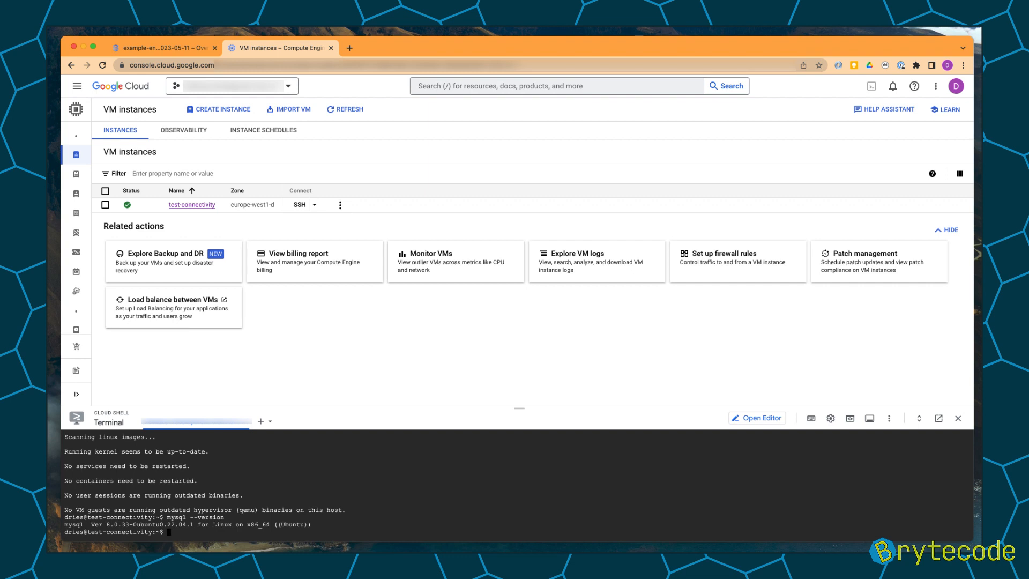
Try to connect to the instance's public IP as root with the mysql client, then abort the attempt.
{"action": "type", "text": "mysql -h"}
{"action": "type", "text": "34.79.156.222"}
{"action": "type", "text": "-u root -p"}
{"action": "key", "text": "Return"}
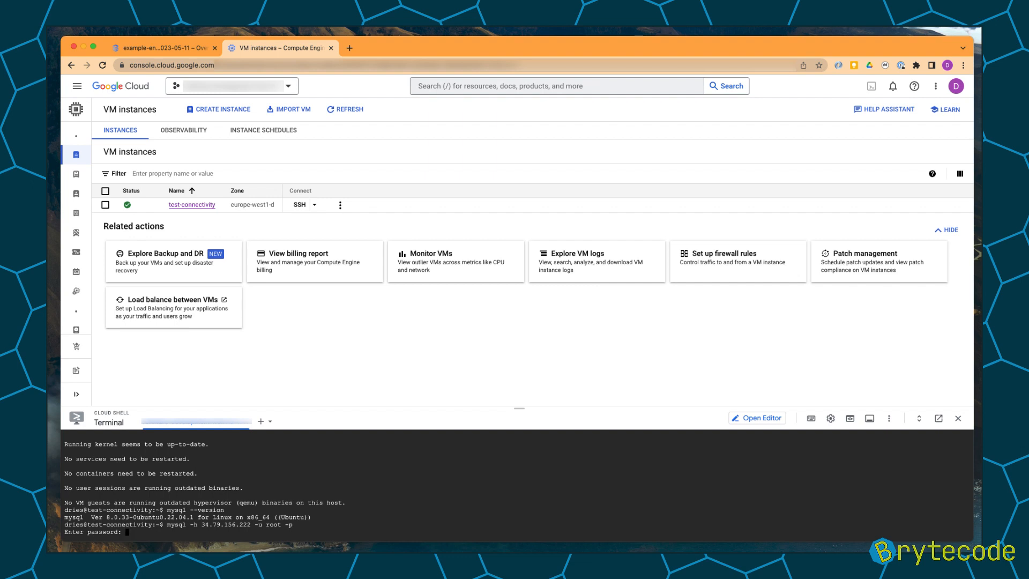
{"action": "key", "text": "Return"}
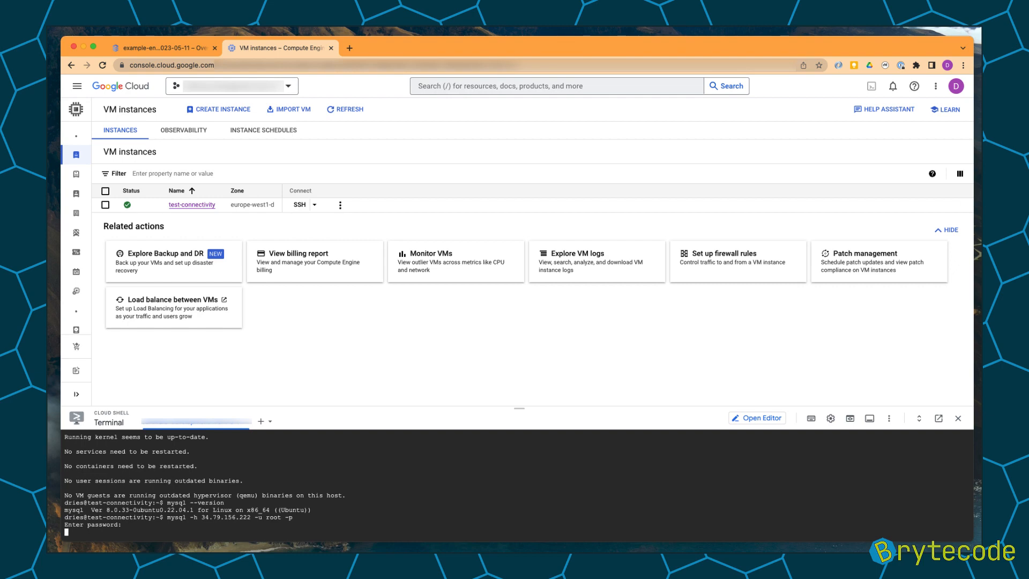
{"action": "key", "text": "ctrl+c"}
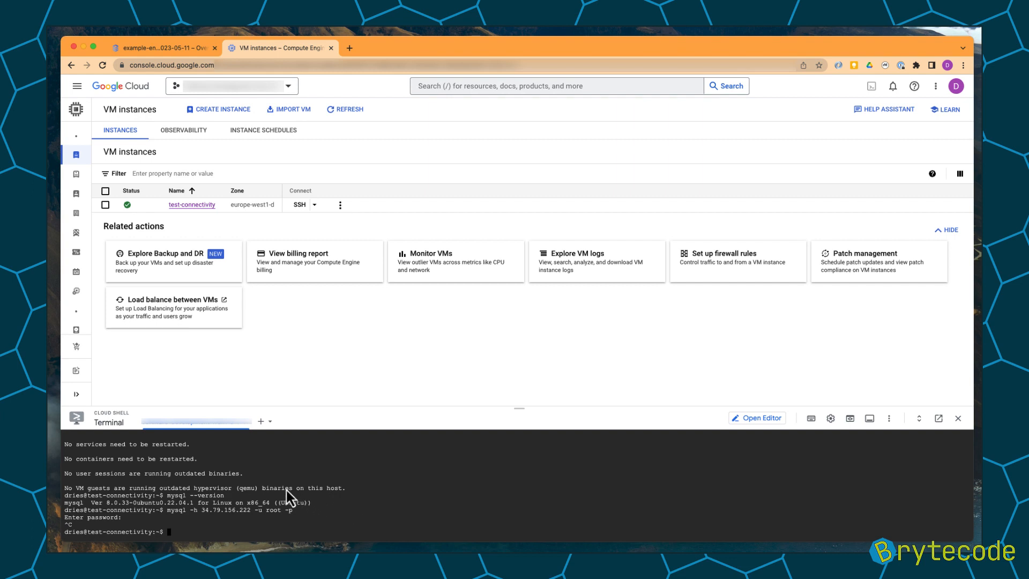
Open the test-connectivity VM's network details and copy its external IP address.
{"action": "left_click", "coordinate": [339, 205]}
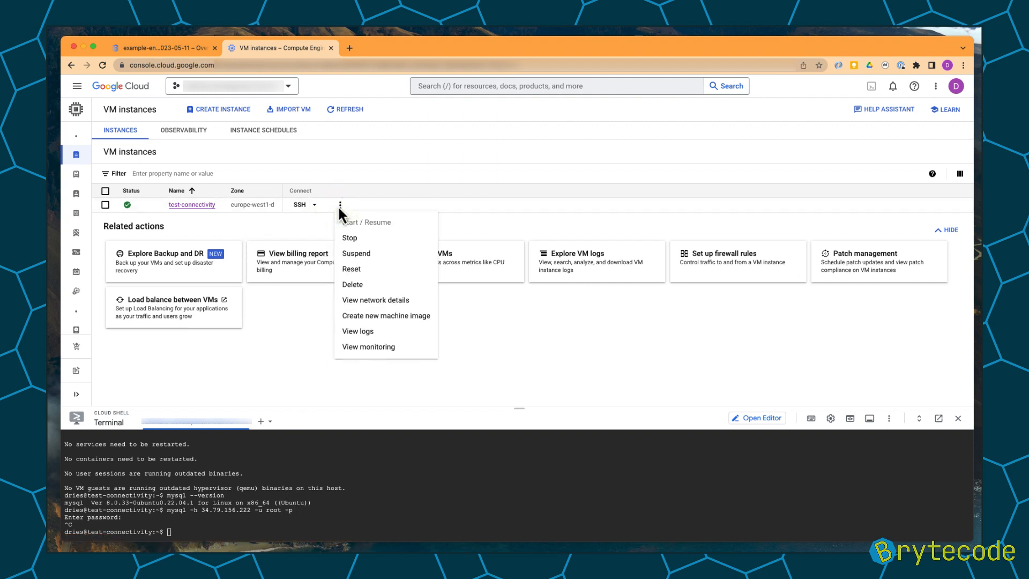
{"action": "left_click", "coordinate": [370, 301]}
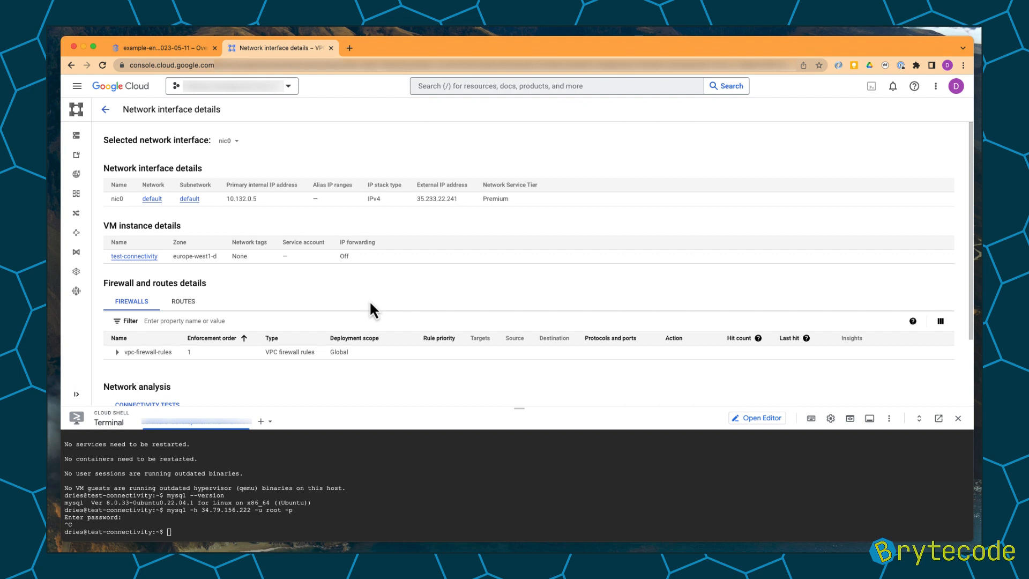
{"action": "double_click", "coordinate": [436, 198]}
{"action": "key", "text": "super+c"}
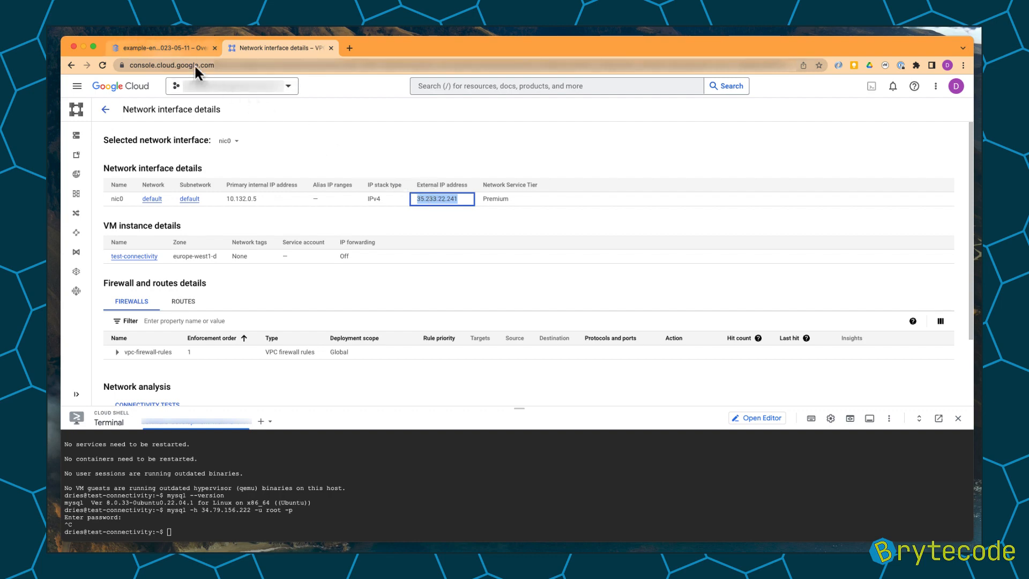
Add an authorized network to the SQL instance named Compute Engine with the VM's IP 35.233.22.241/32.
{"action": "left_click", "coordinate": [165, 48]}
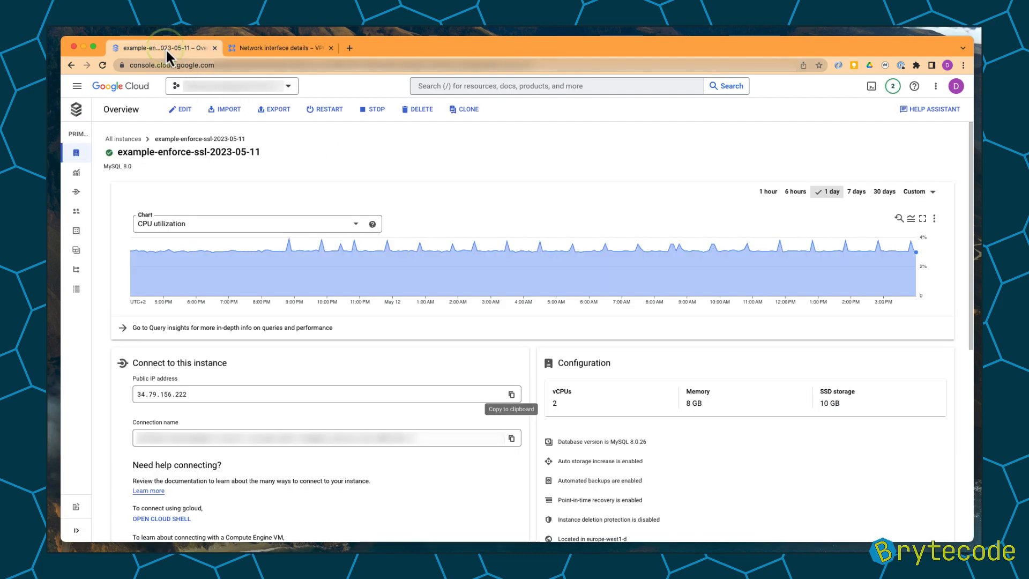
{"action": "left_click", "coordinate": [91, 193]}
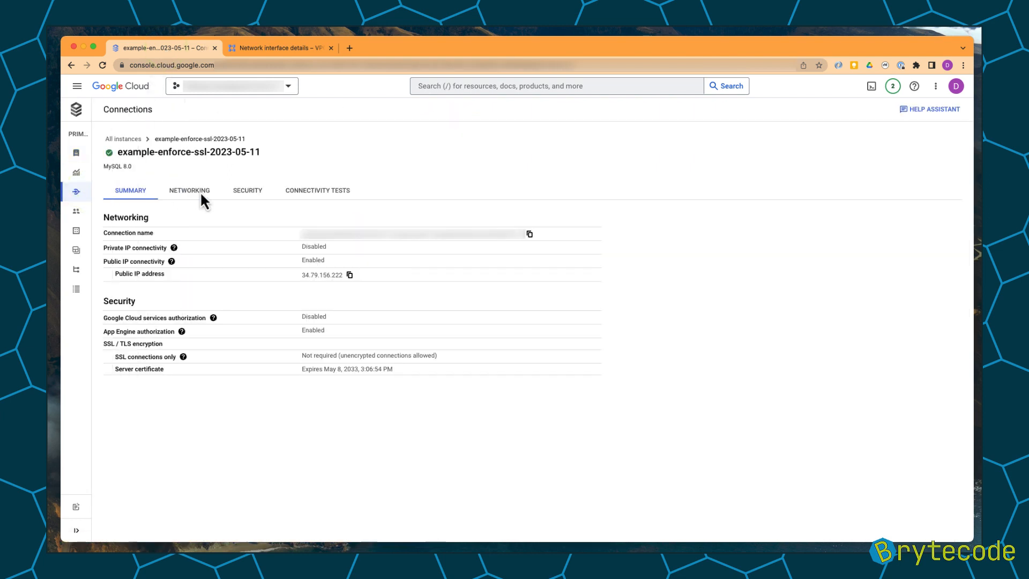
{"action": "left_click", "coordinate": [201, 191]}
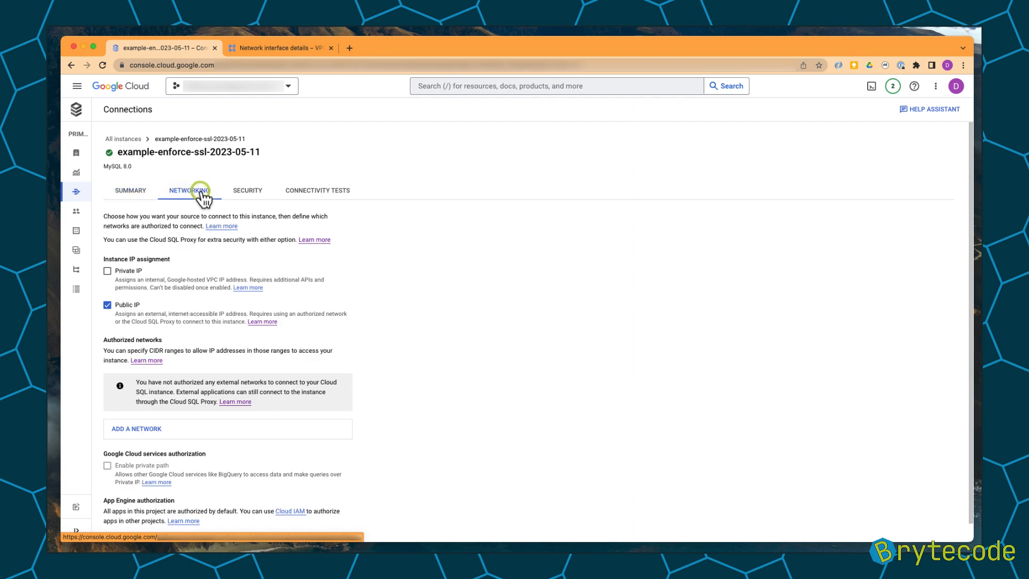
{"action": "left_click", "coordinate": [189, 428]}
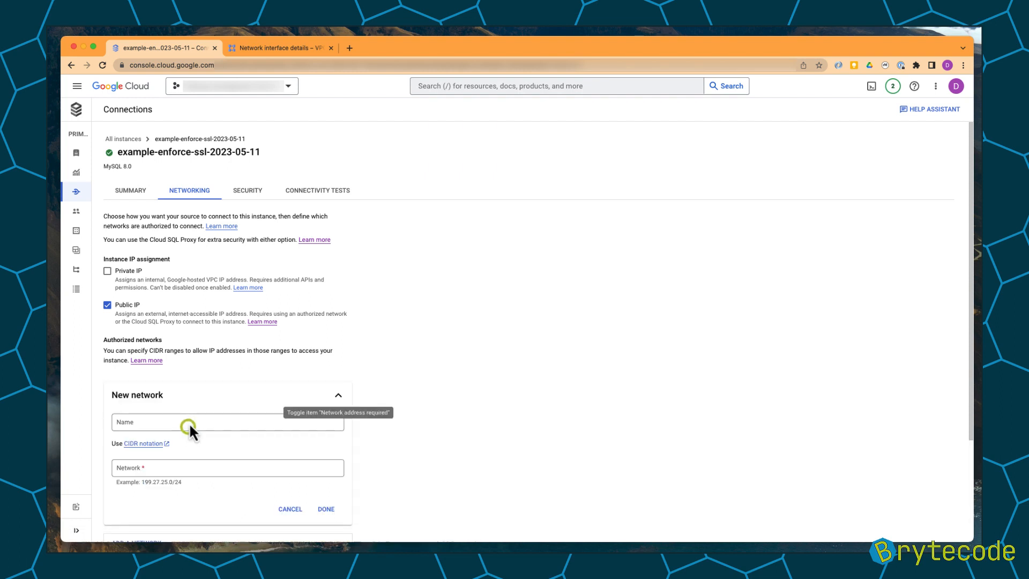
{"action": "left_click", "coordinate": [188, 421]}
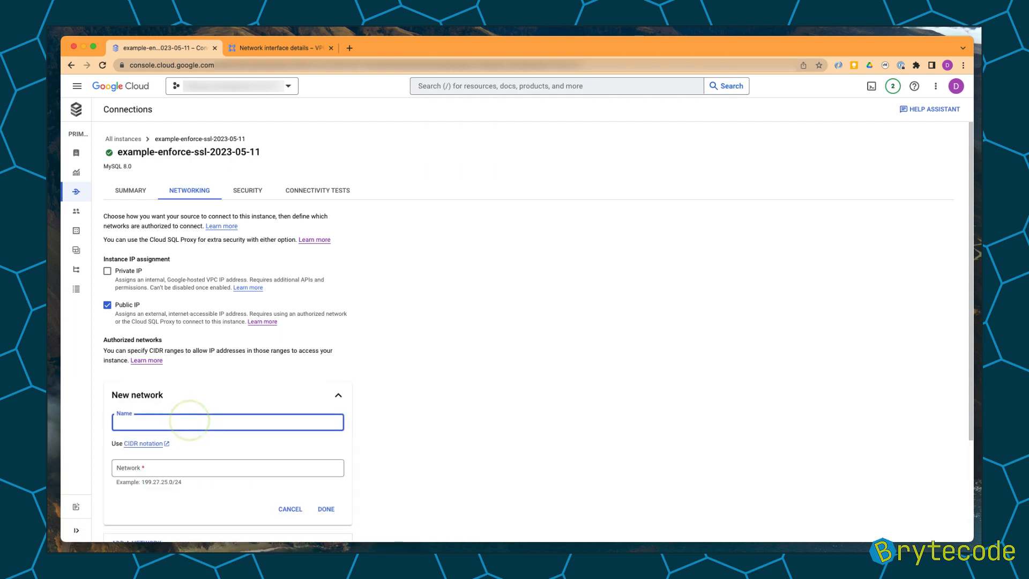
{"action": "type", "text": "Compute Engine"}
{"action": "key", "text": "Tab"}
{"action": "key", "text": "Tab"}
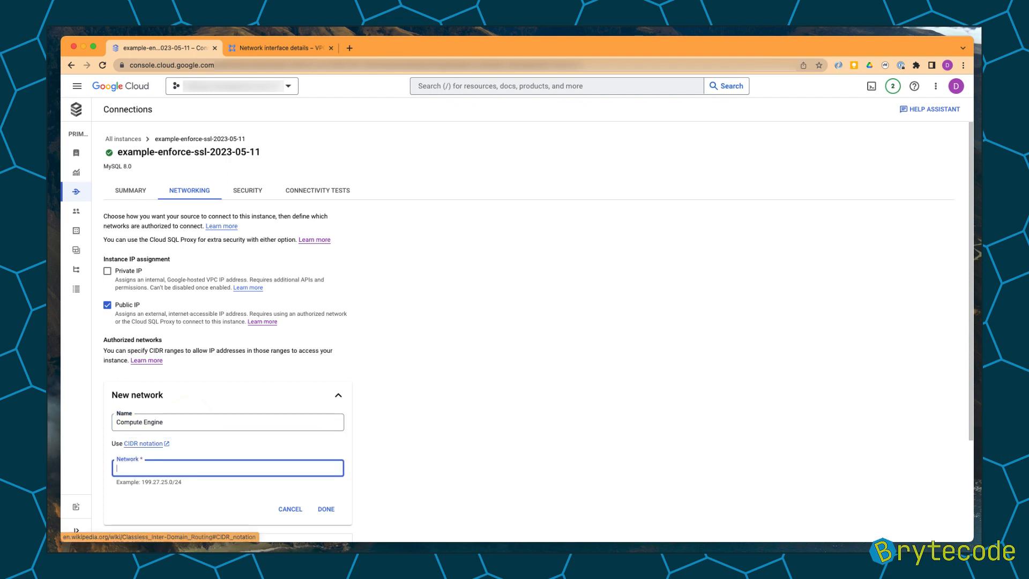
{"action": "key", "text": "super+v"}
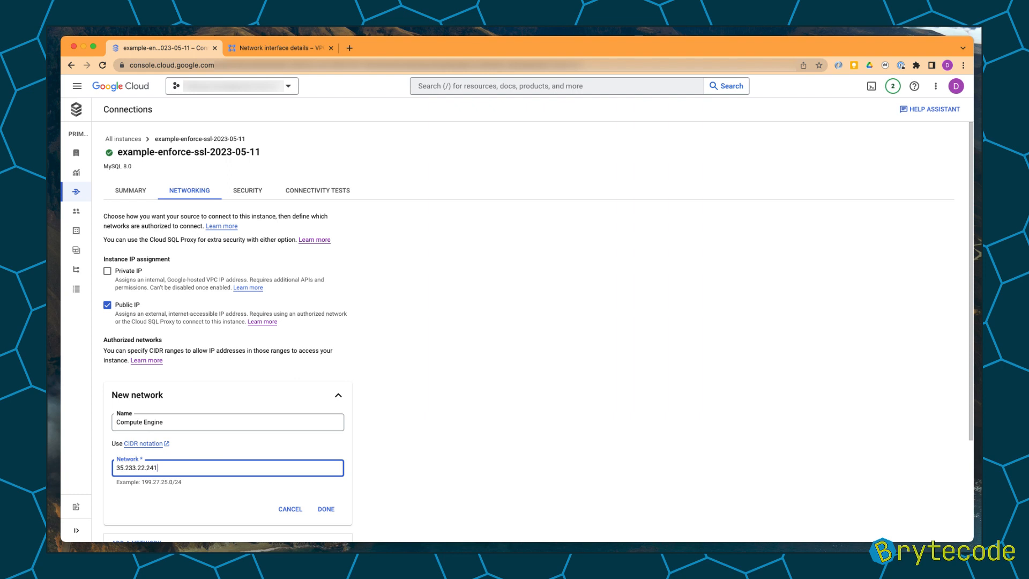
{"action": "type", "text": "/32"}
Finish the new Compute Engine network entry and save the instance's connection changes.
{"action": "scroll", "coordinate": [240, 502], "scroll_direction": "down", "scroll_amount": 1}
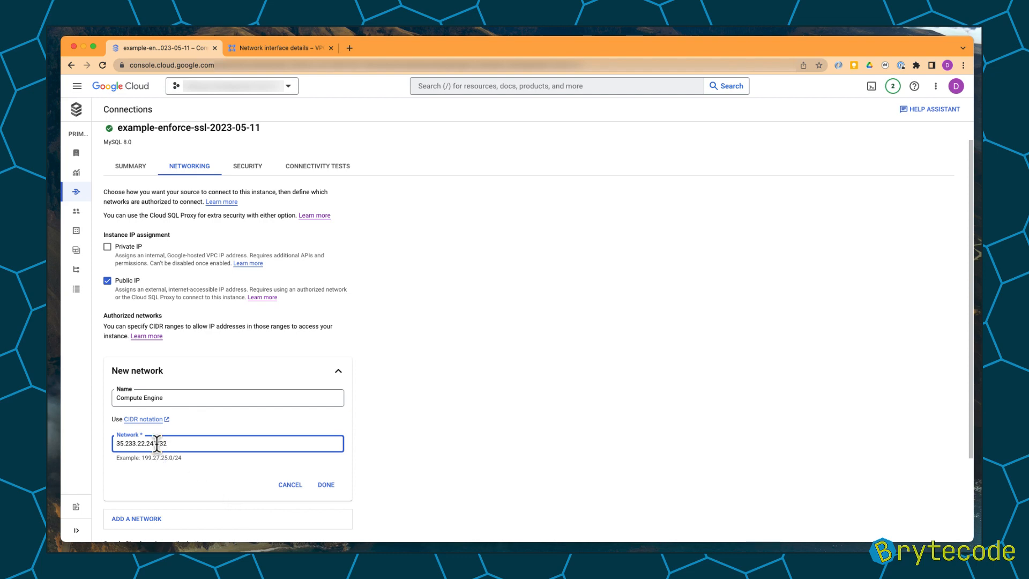
{"action": "left_click_drag", "start_coordinate": [157, 443], "coordinate": [178, 445]}
{"action": "left_click_drag", "start_coordinate": [156, 443], "coordinate": [109, 460]}
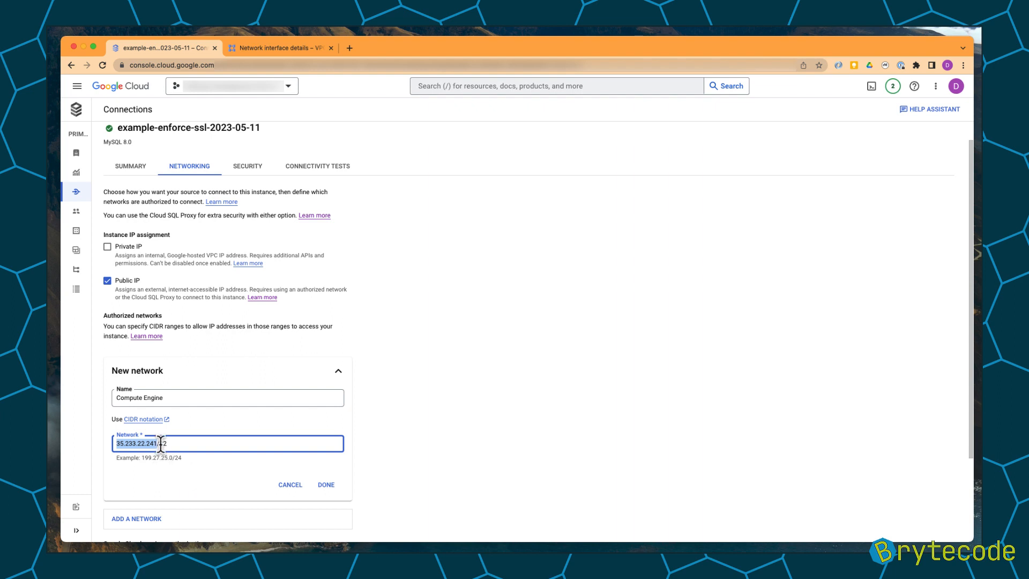
{"action": "left_click_drag", "start_coordinate": [159, 443], "coordinate": [168, 444]}
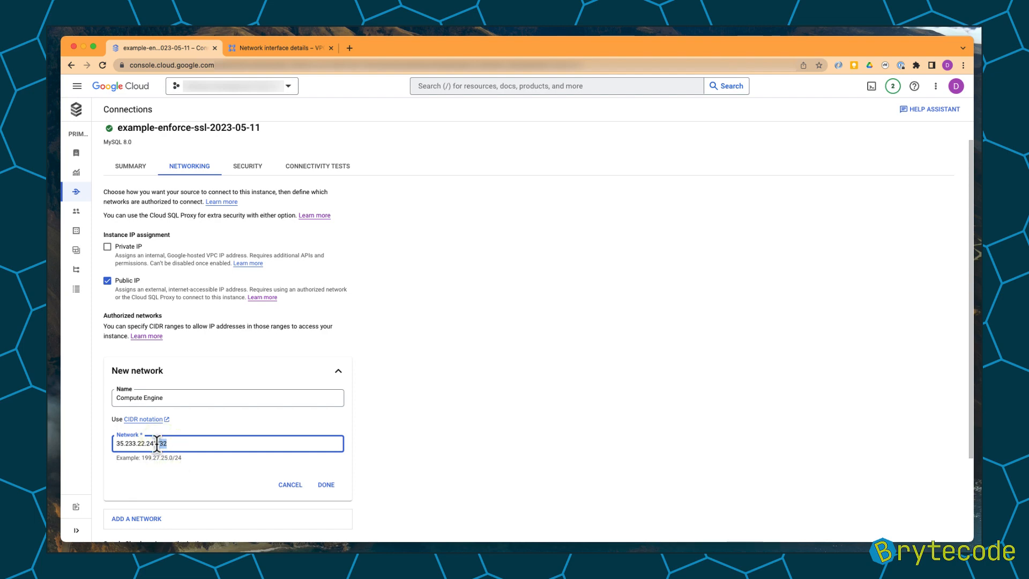
{"action": "left_click_drag", "start_coordinate": [157, 443], "coordinate": [101, 441]}
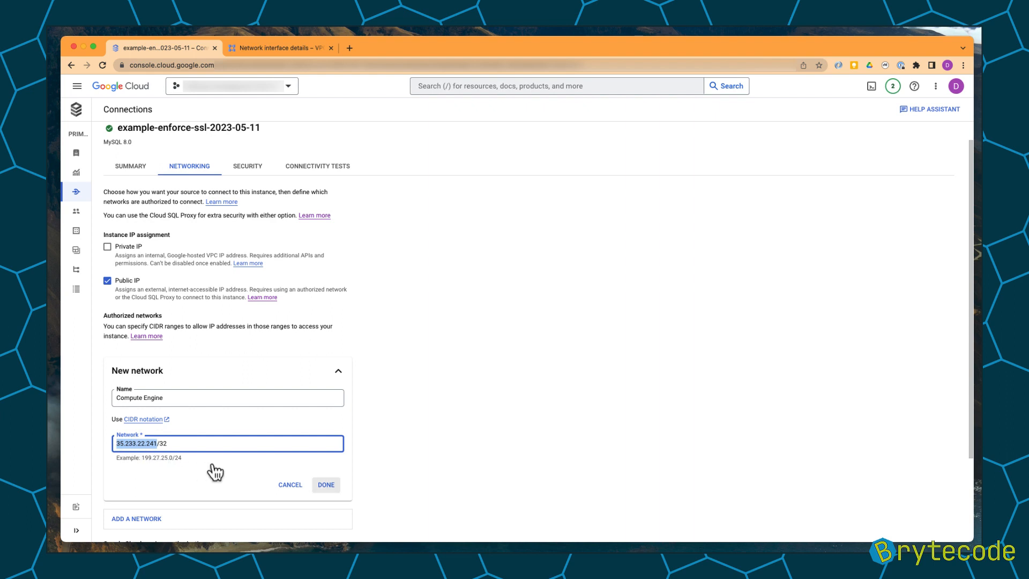
{"action": "left_click", "coordinate": [325, 485]}
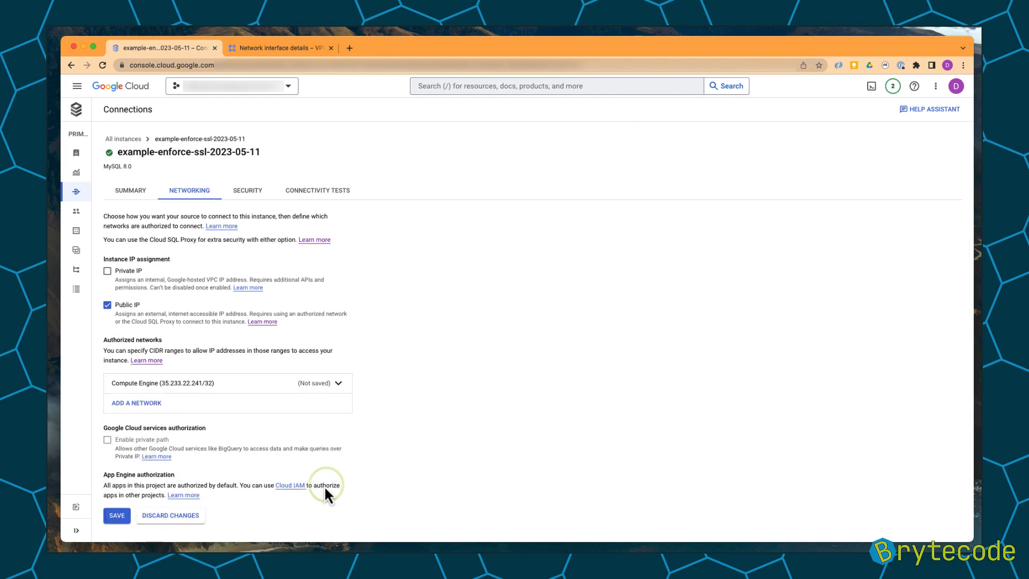
{"action": "left_click", "coordinate": [117, 515]}
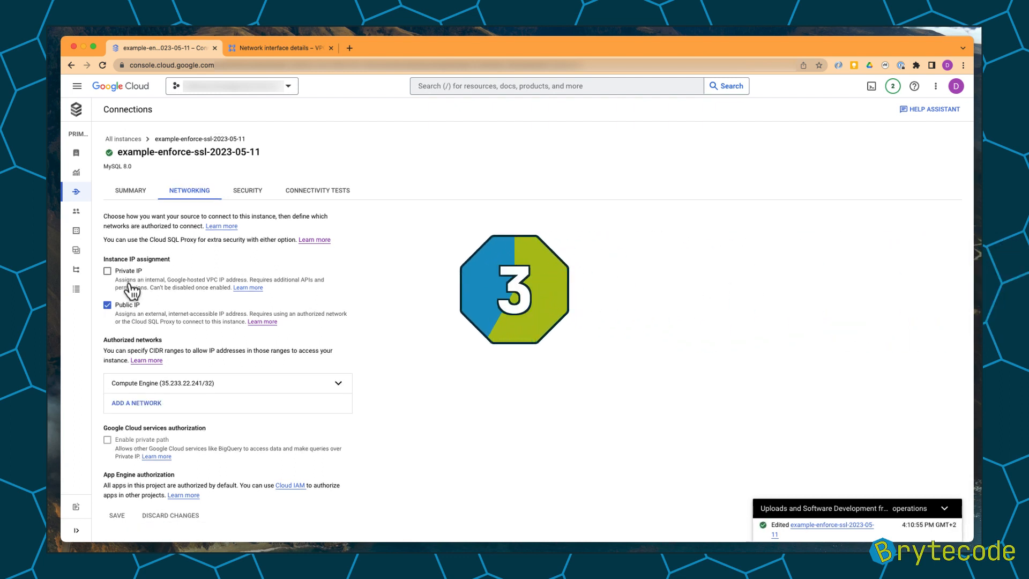
Rerun the mysql connection command to the instance as root from the VM terminal.
{"action": "left_click", "coordinate": [262, 48]}
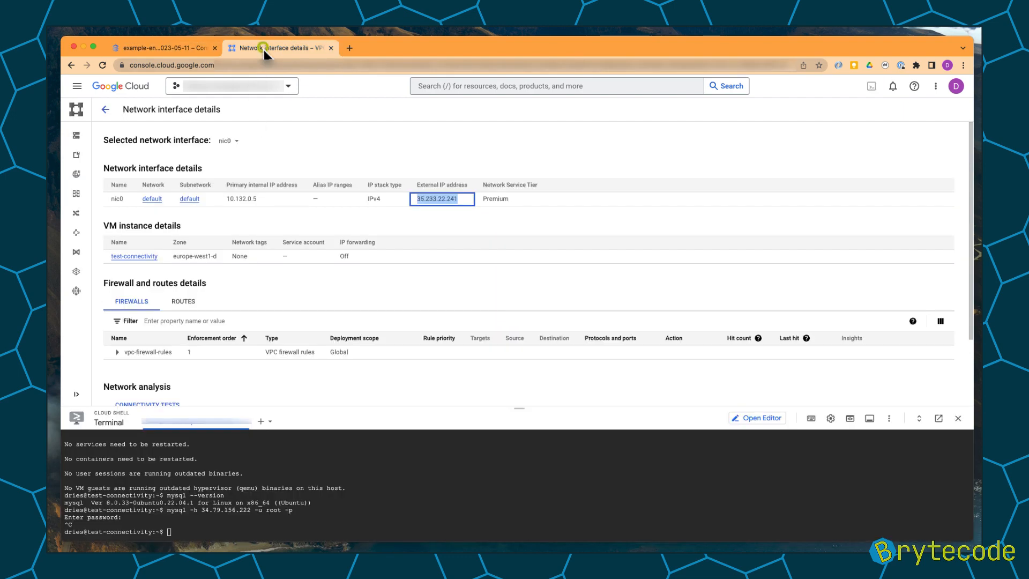
{"action": "left_click", "coordinate": [250, 481]}
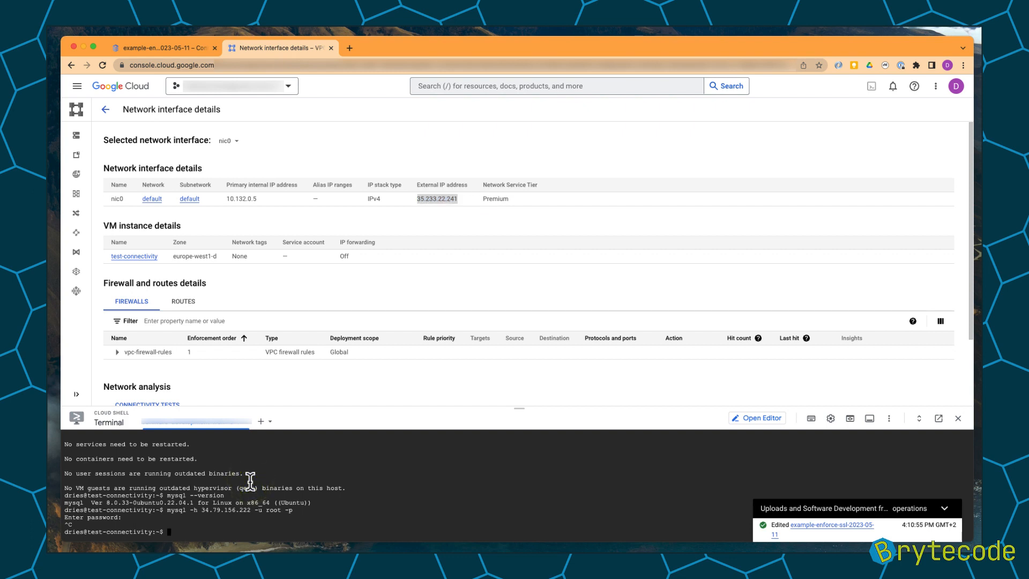
{"action": "key", "text": "Up"}
{"action": "key", "text": "Return"}
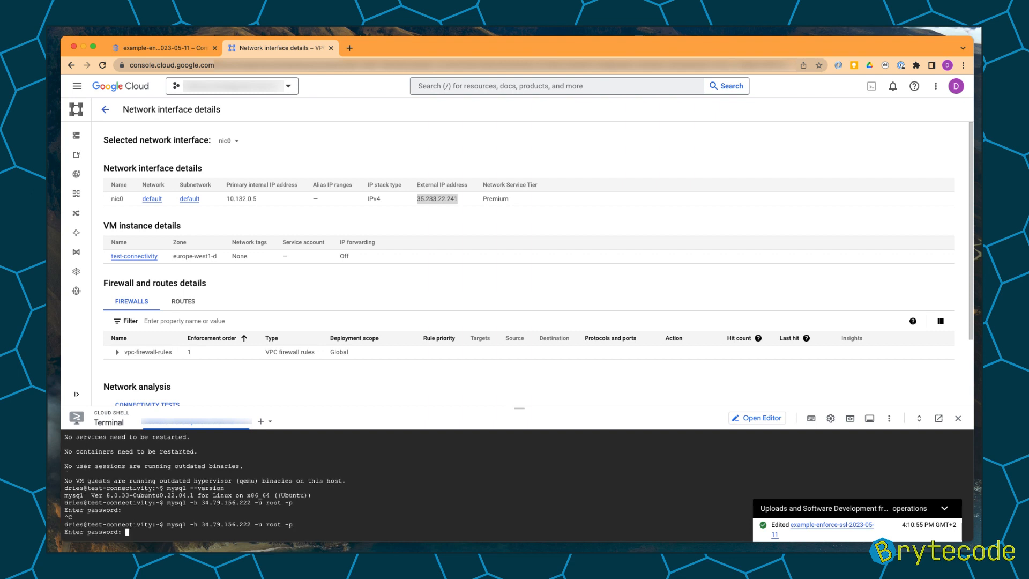
{"action": "key", "text": "Return"}
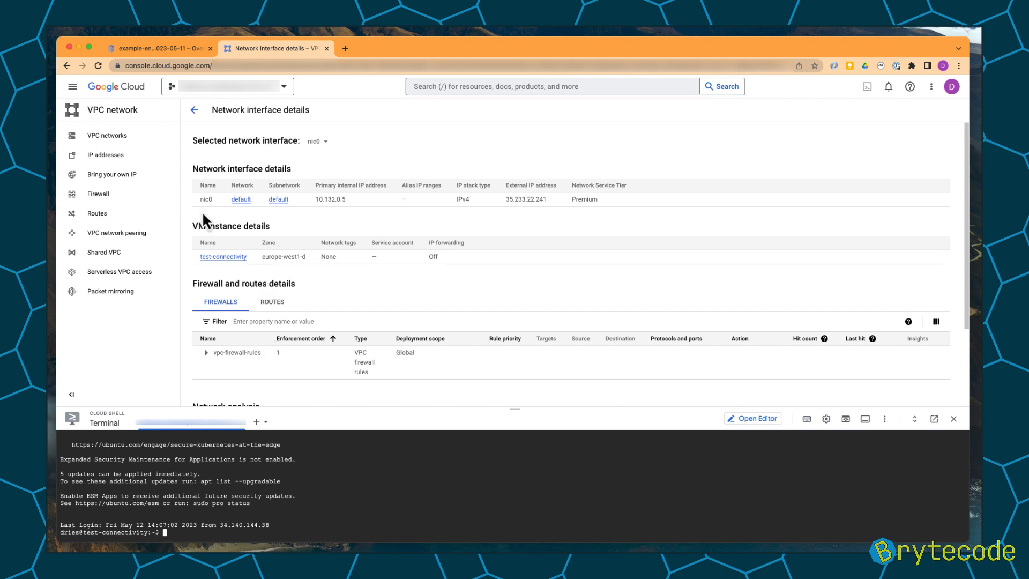
Enable Allow only SSL connections in the instance's security settings and save with a restart.
{"action": "left_click", "coordinate": [161, 52]}
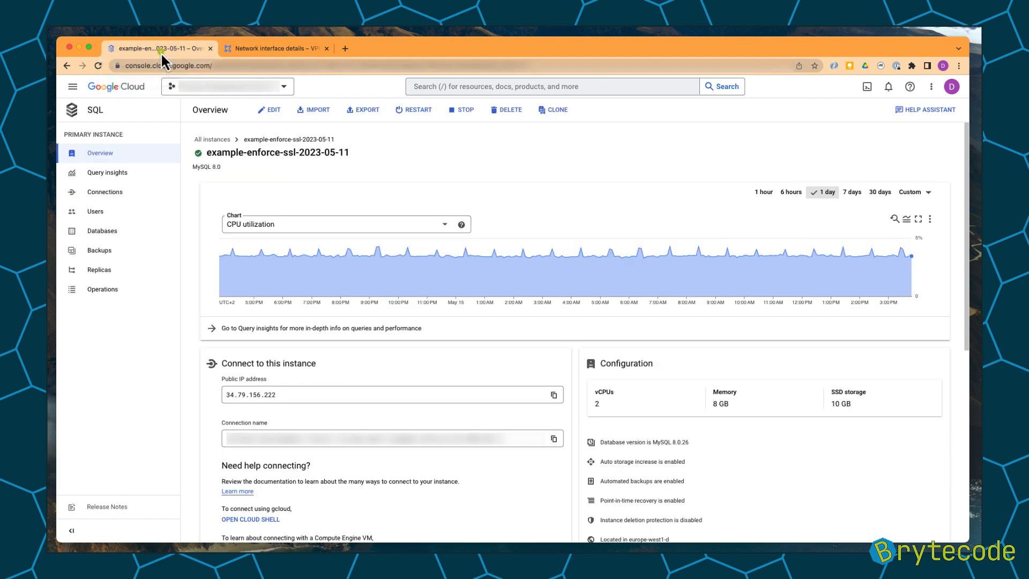
{"action": "left_click", "coordinate": [117, 192]}
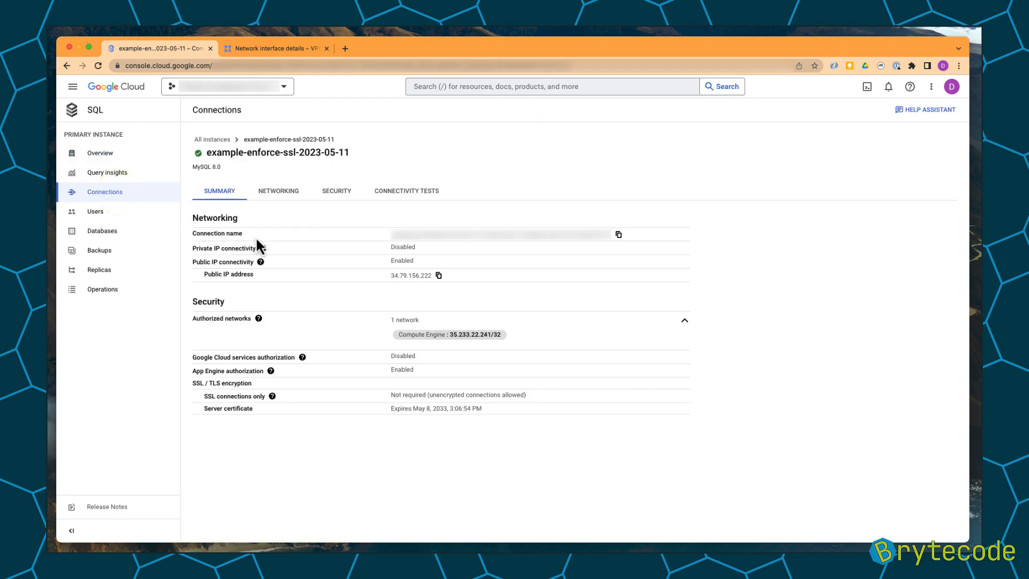
{"action": "left_click", "coordinate": [337, 195]}
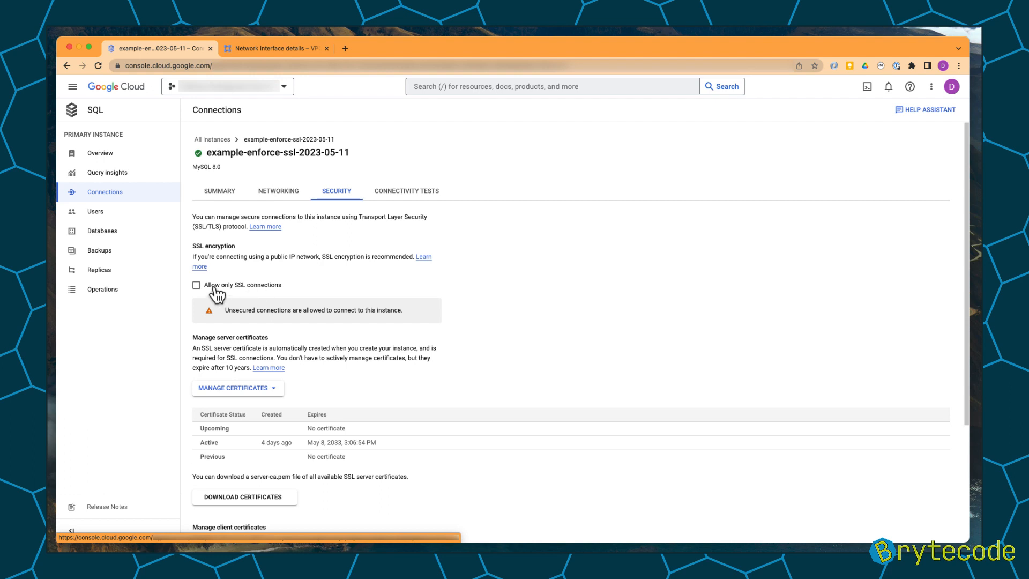
{"action": "left_click", "coordinate": [248, 287]}
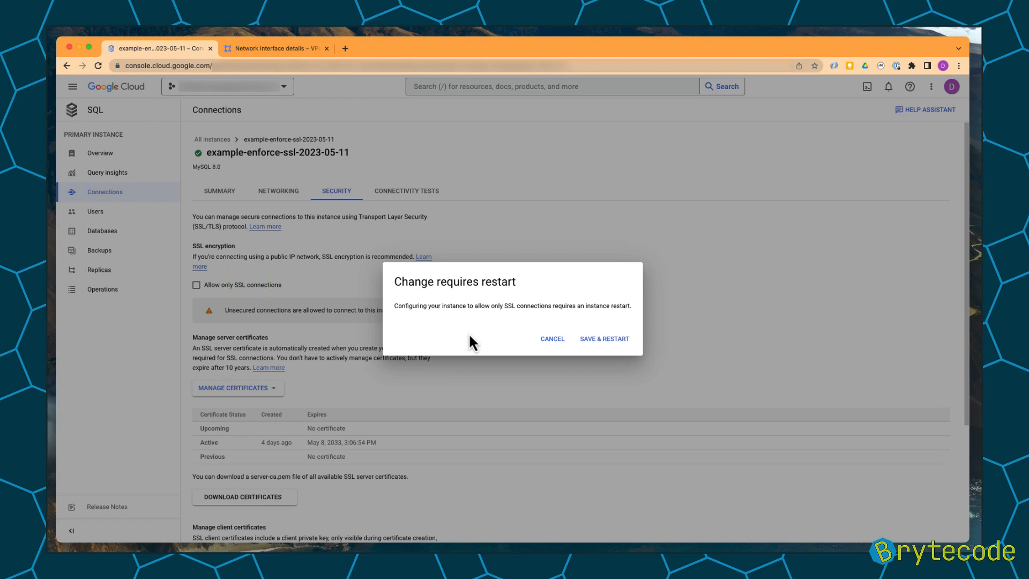
{"action": "left_click", "coordinate": [599, 341]}
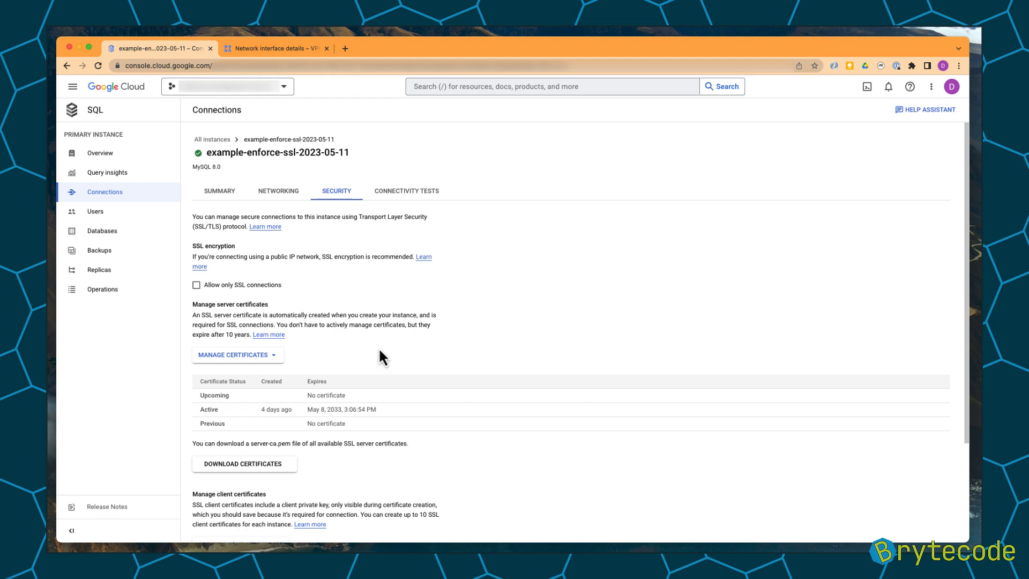
Review the server certificate, client certificate and reset SSL sections of the security settings.
{"action": "scroll", "coordinate": [375, 353], "scroll_direction": "down", "scroll_amount": 2}
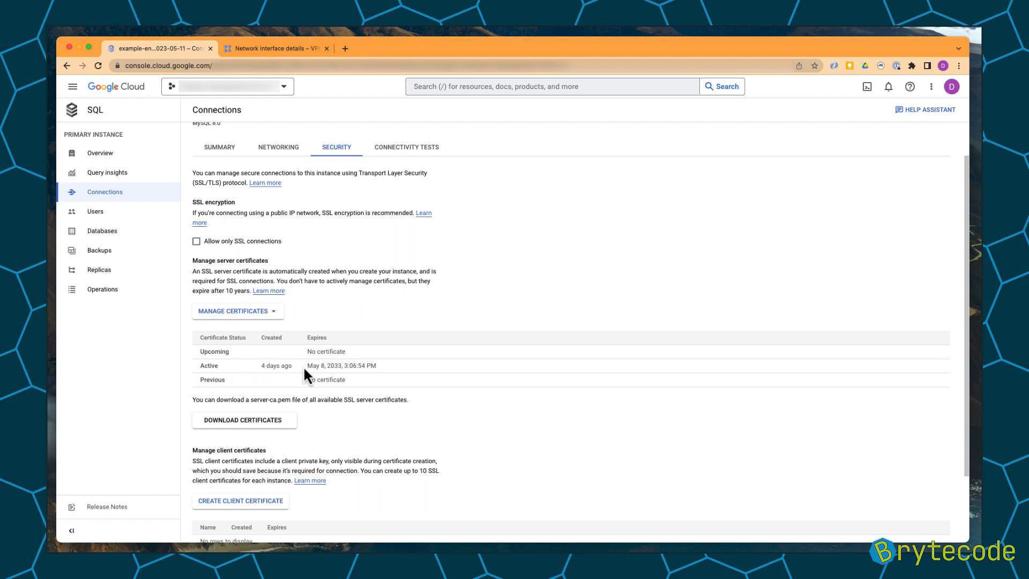
{"action": "left_click_drag", "start_coordinate": [304, 364], "coordinate": [381, 368]}
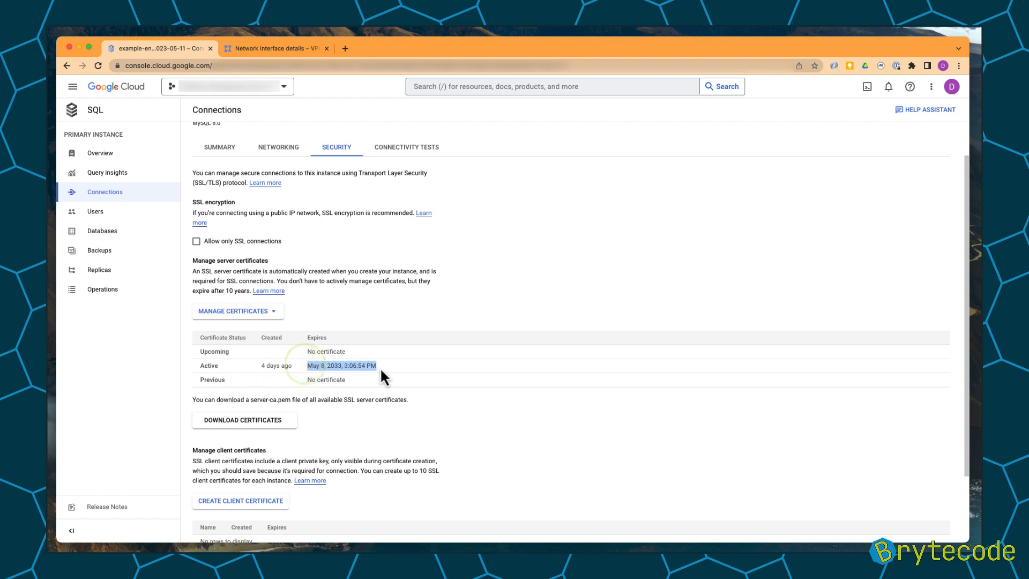
{"action": "scroll", "coordinate": [373, 403], "scroll_direction": "down", "scroll_amount": 1}
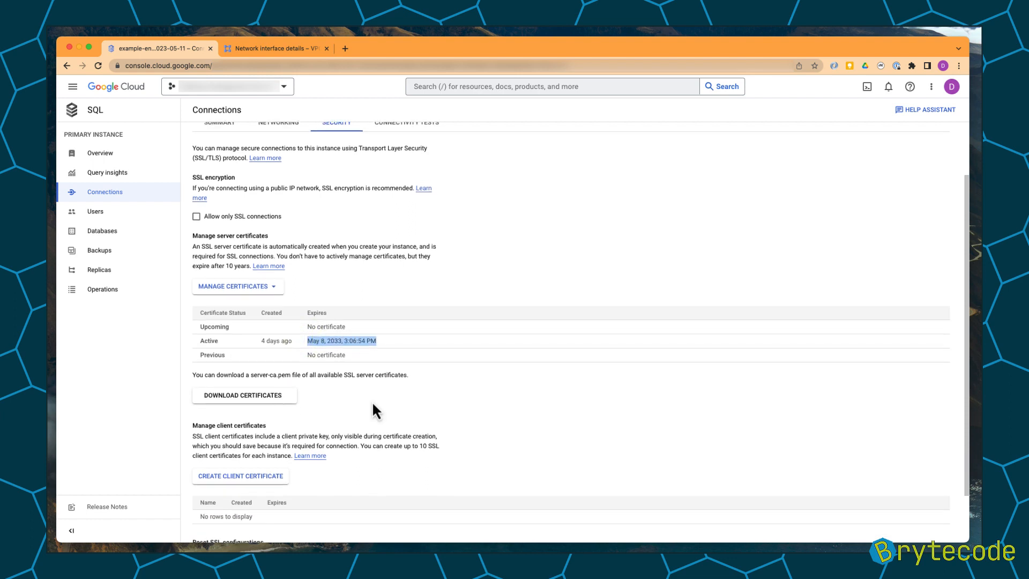
{"action": "scroll", "coordinate": [373, 403], "scroll_direction": "down", "scroll_amount": 3}
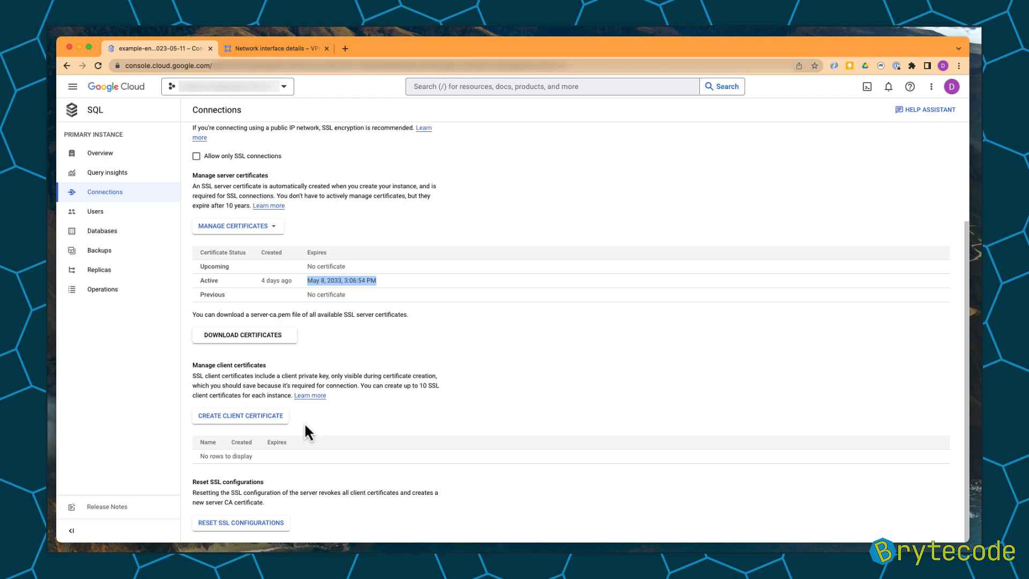
Create a client certificate for the instance named ssl-connectivity-test.
{"action": "left_click", "coordinate": [238, 417]}
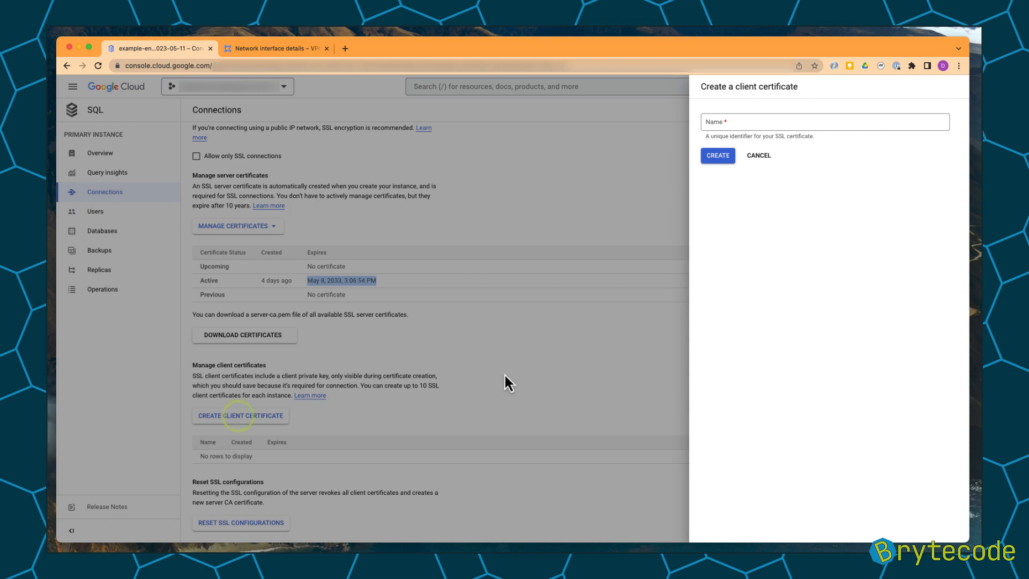
{"action": "left_click", "coordinate": [761, 121]}
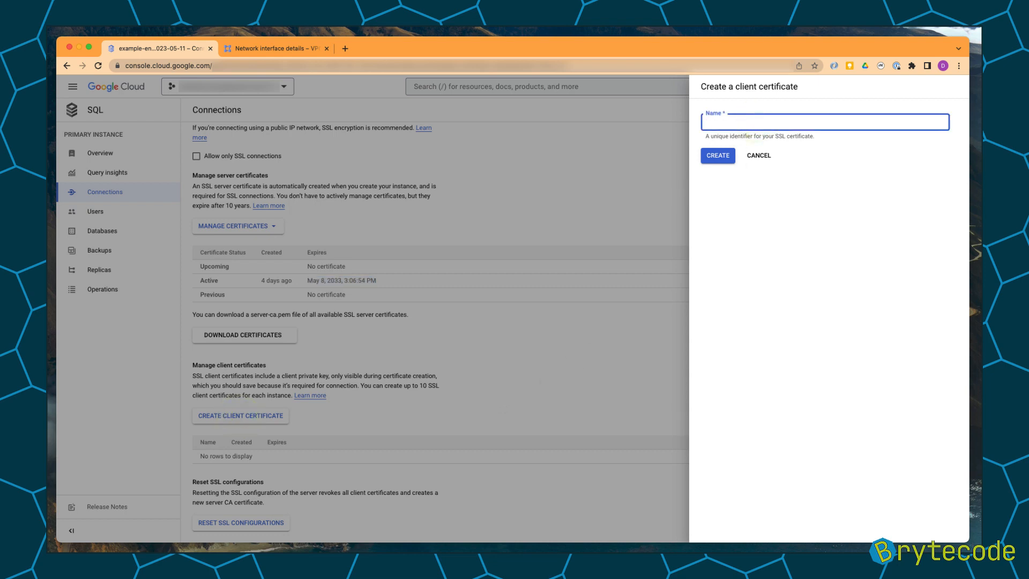
{"action": "type", "text": "ssl-connectivity-test"}
{"action": "left_click", "coordinate": [726, 155]}
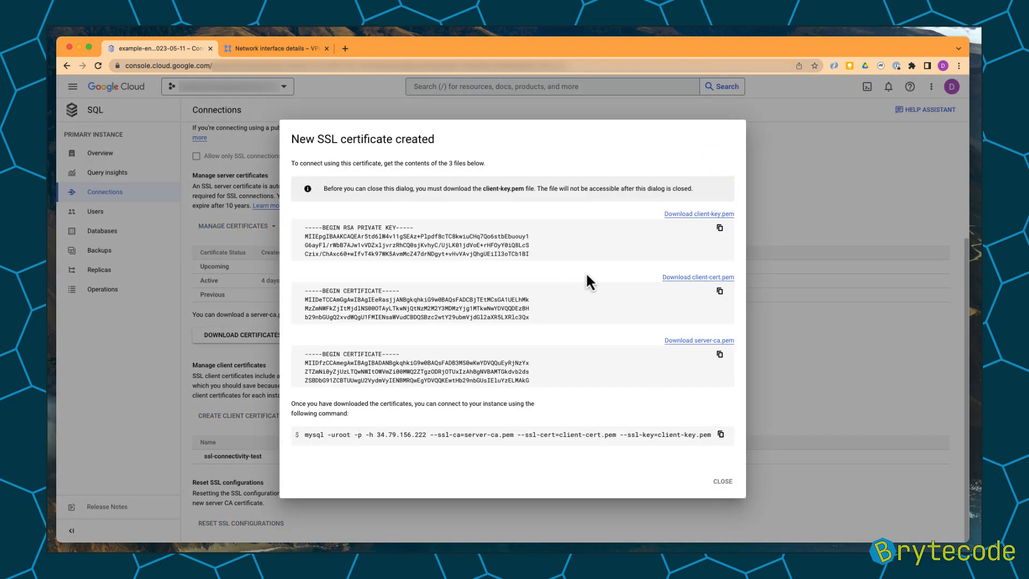
Download client-key.pem, client-cert.pem and server-ca.pem, and copy the suggested SSL connection command.
{"action": "left_click", "coordinate": [701, 215]}
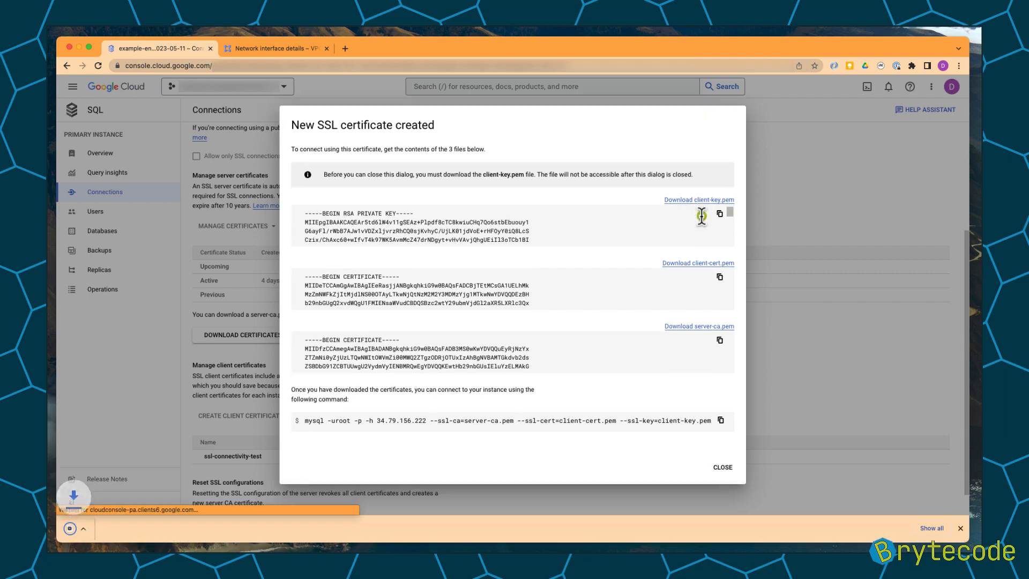
{"action": "left_click", "coordinate": [699, 266]}
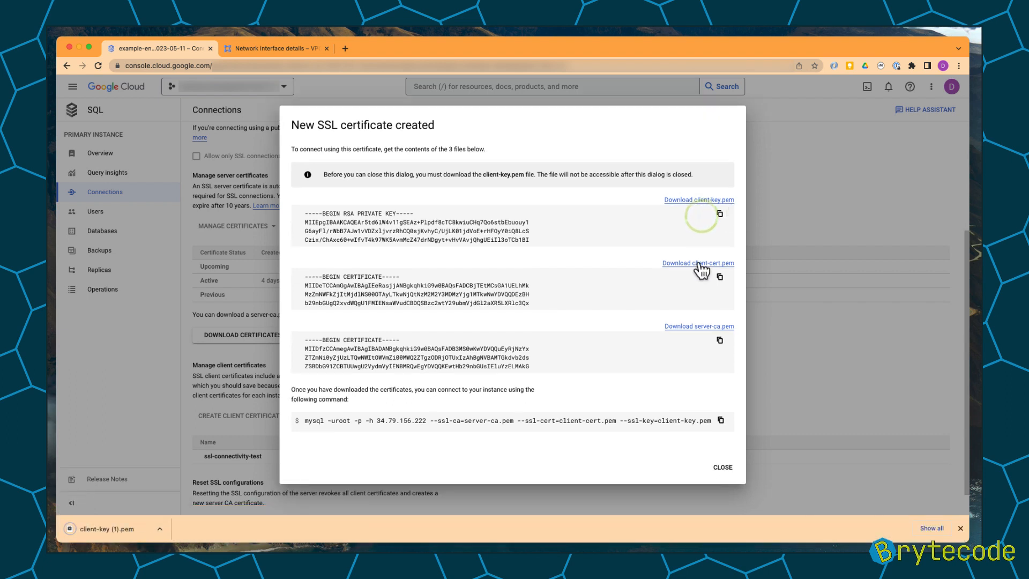
{"action": "left_click", "coordinate": [691, 326]}
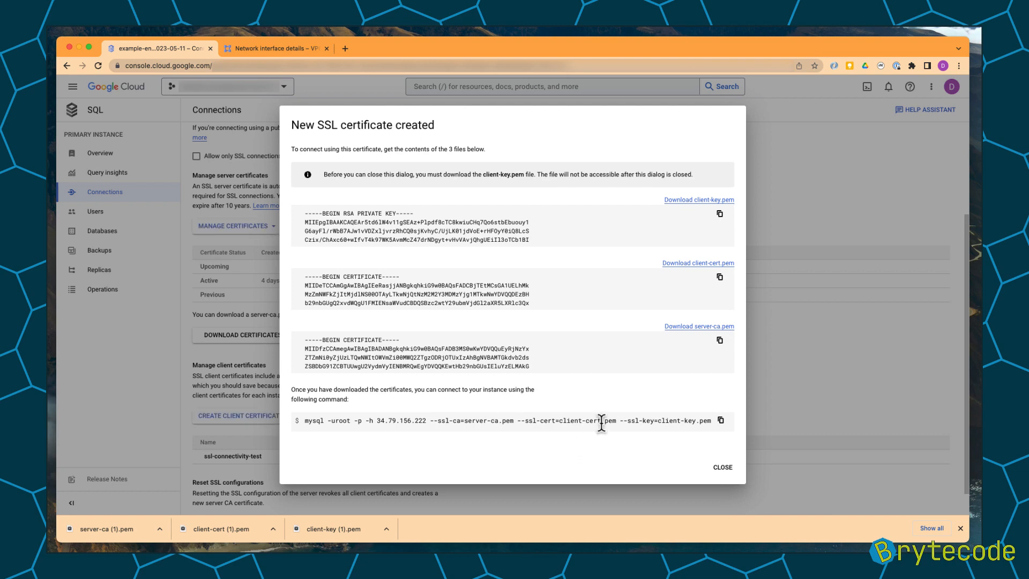
{"action": "left_click", "coordinate": [720, 420]}
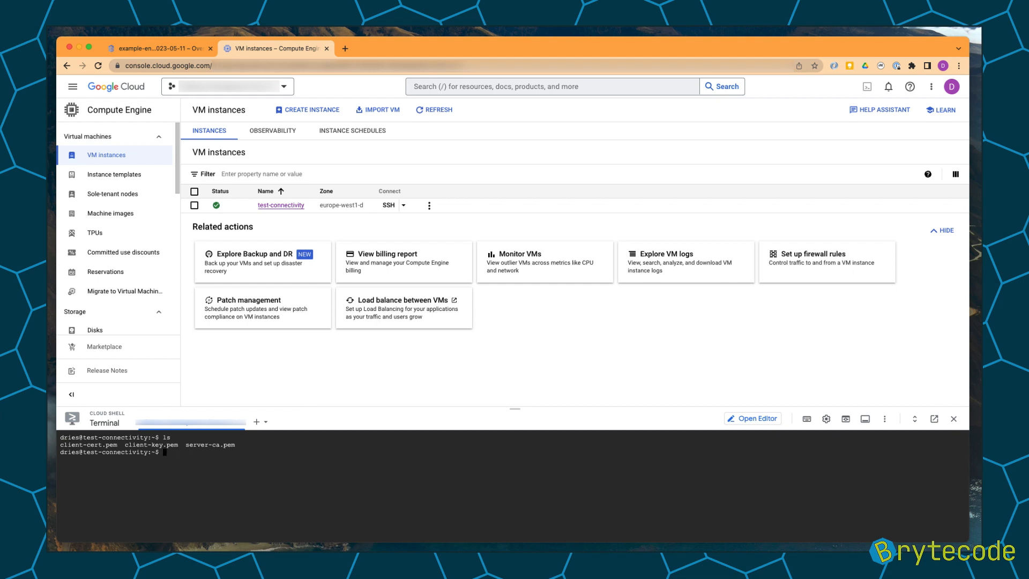
In the VM terminal, run mysql -h 34.79.156.222 with the server-ca, client-cert, client-key files, --ssl-mode=verify_ca, -u root -p, entering the root password.
{"action": "key", "text": "super+v"}
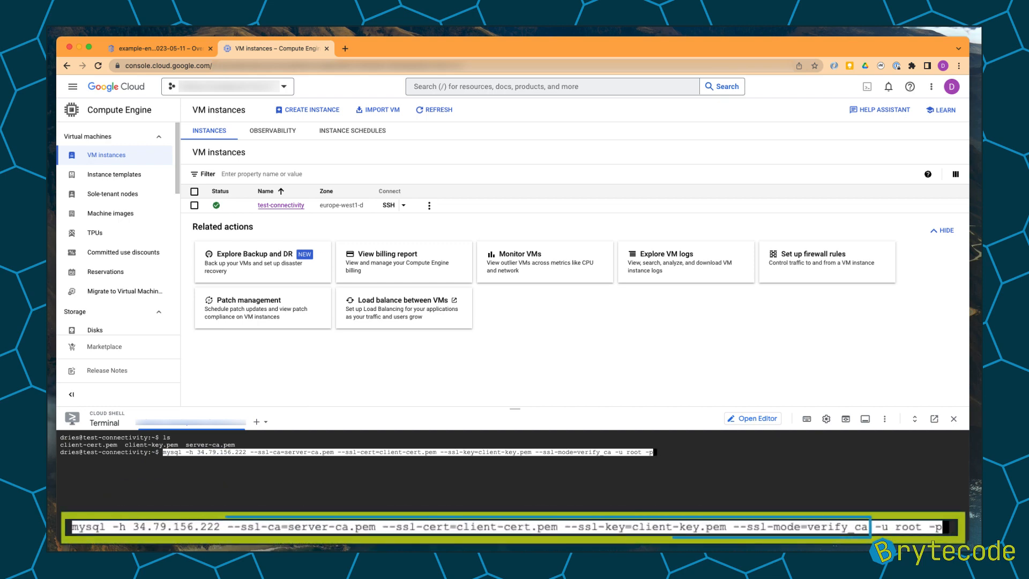
{"action": "key", "text": "Return"}
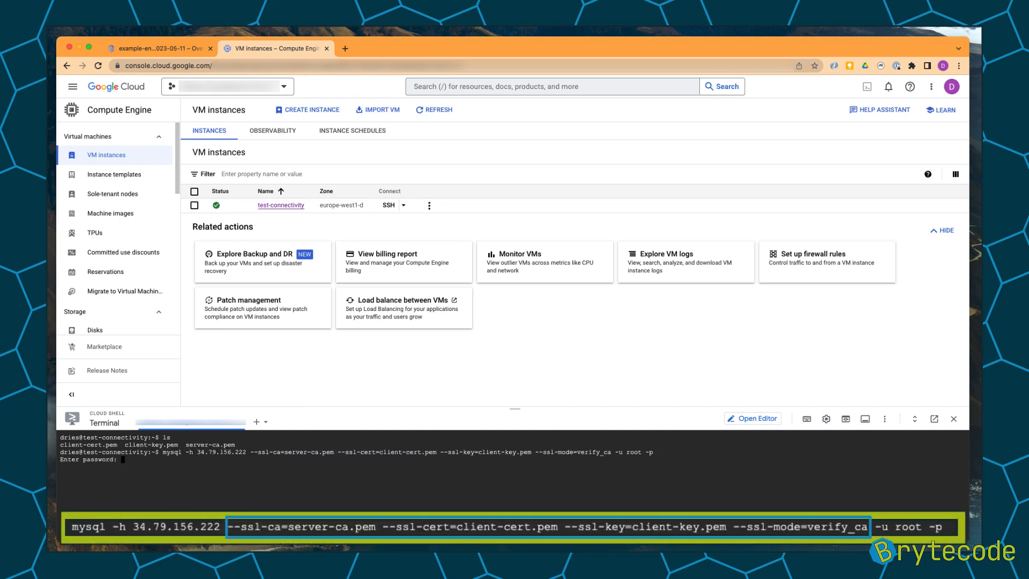
{"action": "key", "text": "Return"}
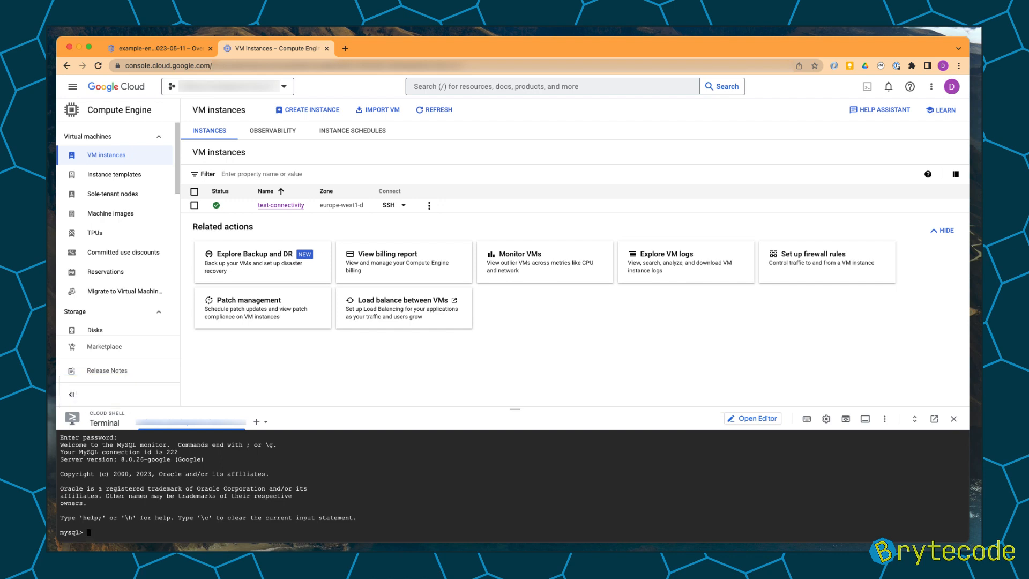
Exit the MySQL monitor session.
{"action": "type", "text": "exit"}
{"action": "key", "text": "Return"}
Recall the last command, strip all SSL options, and run mysql -h 34.79.156.222 -u root -p with the root password.
{"action": "key", "text": "Up"}
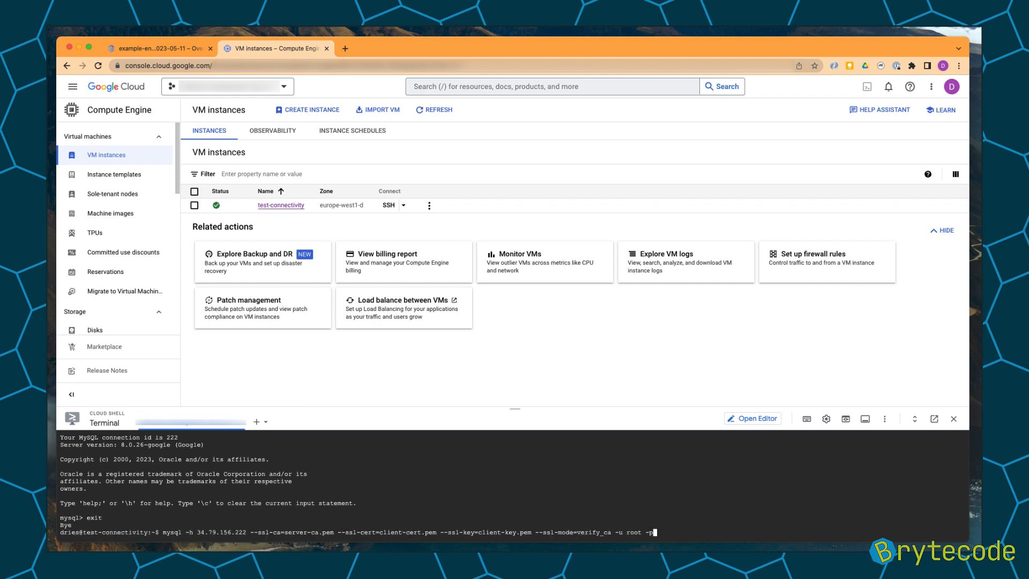
{"action": "key", "text": "Left"}
{"action": "key", "text": "Left"}
{"action": "key", "text": "Left"}
{"action": "key", "text": "Left"}
{"action": "key", "text": "Left"}
{"action": "key", "text": "Left"}
{"action": "key", "text": "Left"}
{"action": "key", "text": "Left"}
{"action": "key", "text": "Left"}
{"action": "key", "text": "Left"}
{"action": "key", "text": "Left"}
{"action": "key", "text": "BackSpace"}
{"action": "key", "text": "BackSpace"}
{"action": "key", "text": "BackSpace"}
{"action": "key", "text": "BackSpace"}
{"action": "key", "text": "BackSpace"}
{"action": "key", "text": "BackSpace"}
{"action": "key", "text": "BackSpace"}
{"action": "key", "text": "BackSpace"}
{"action": "key", "text": "BackSpace"}
{"action": "key", "text": "BackSpace"}
{"action": "key", "text": "BackSpace"}
{"action": "key", "text": "BackSpace"}
{"action": "key", "text": "BackSpace"}
{"action": "key", "text": "BackSpace"}
{"action": "key", "text": "BackSpace"}
{"action": "key", "text": "BackSpace"}
{"action": "key", "text": "BackSpace"}
{"action": "key", "text": "BackSpace"}
{"action": "key", "text": "BackSpace"}
{"action": "key", "text": "BackSpace"}
{"action": "key", "text": "BackSpace"}
{"action": "key", "text": "BackSpace"}
{"action": "key", "text": "BackSpace"}
{"action": "key", "text": "BackSpace"}
{"action": "key", "text": "BackSpace"}
{"action": "key", "text": "BackSpace"}
{"action": "key", "text": "BackSpace"}
{"action": "key", "text": "BackSpace"}
{"action": "key", "text": "BackSpace"}
{"action": "key", "text": "BackSpace"}
{"action": "key", "text": "BackSpace"}
{"action": "key", "text": "BackSpace"}
{"action": "key", "text": "BackSpace"}
{"action": "key", "text": "BackSpace"}
{"action": "key", "text": "BackSpace"}
{"action": "key", "text": "BackSpace"}
{"action": "key", "text": "BackSpace"}
{"action": "key", "text": "BackSpace"}
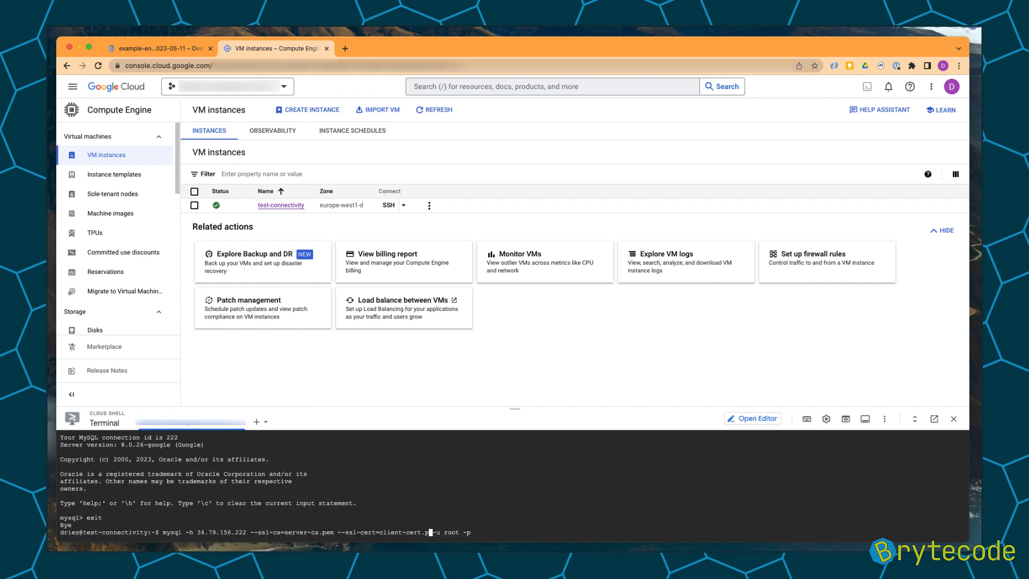
{"action": "key", "text": "BackSpace"}
{"action": "key", "text": "BackSpace"}
{"action": "key", "text": "BackSpace"}
{"action": "key", "text": "BackSpace"}
{"action": "key", "text": "BackSpace"}
{"action": "key", "text": "BackSpace"}
{"action": "key", "text": "BackSpace"}
{"action": "key", "text": "BackSpace"}
{"action": "key", "text": "BackSpace"}
{"action": "key", "text": "BackSpace"}
{"action": "key", "text": "BackSpace"}
{"action": "key", "text": "BackSpace"}
{"action": "key", "text": "BackSpace"}
{"action": "key", "text": "BackSpace"}
{"action": "key", "text": "BackSpace"}
{"action": "key", "text": "BackSpace"}
{"action": "key", "text": "BackSpace"}
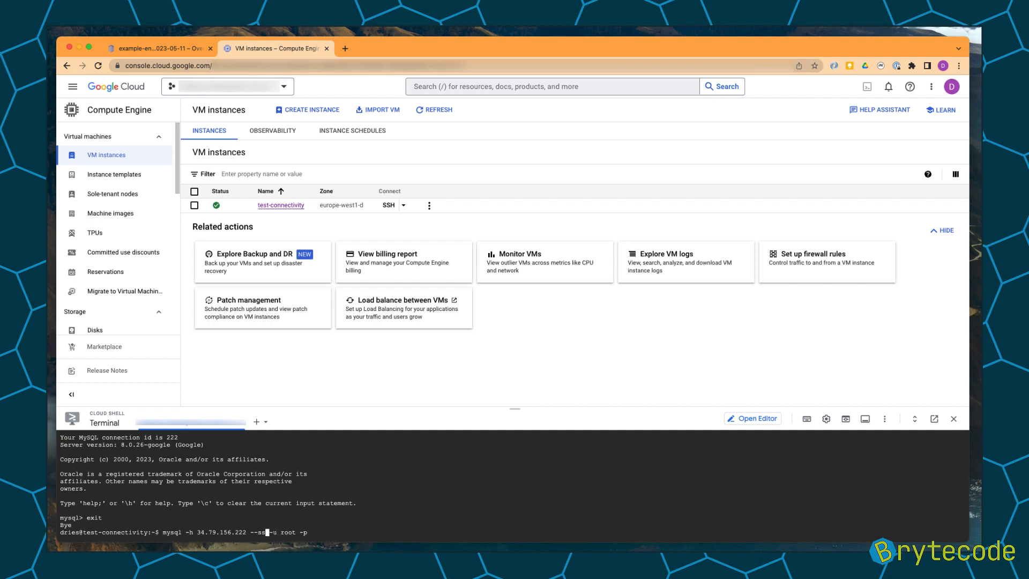
{"action": "key", "text": "BackSpace"}
{"action": "key", "text": "Return"}
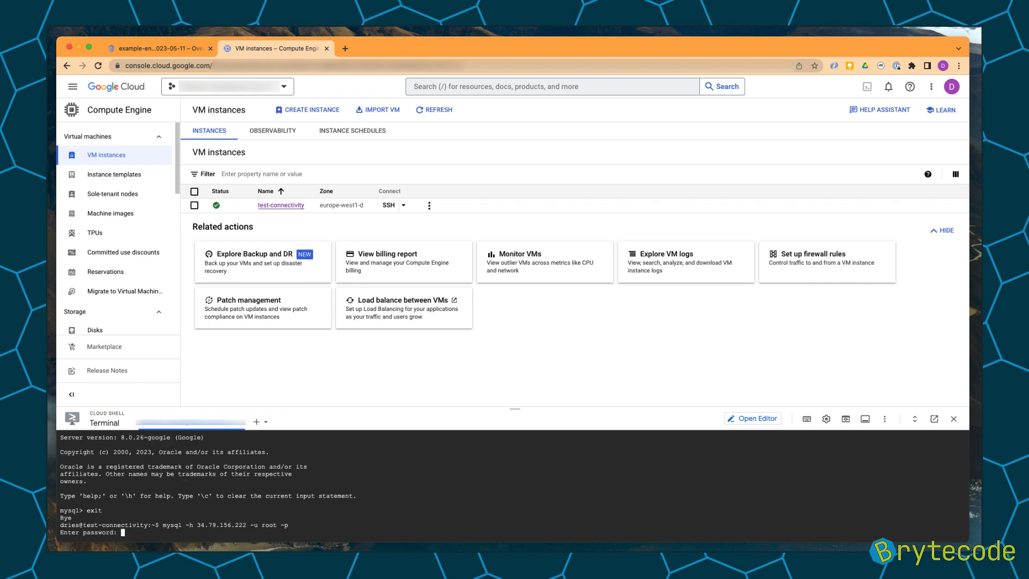
{"action": "key", "text": "Return"}
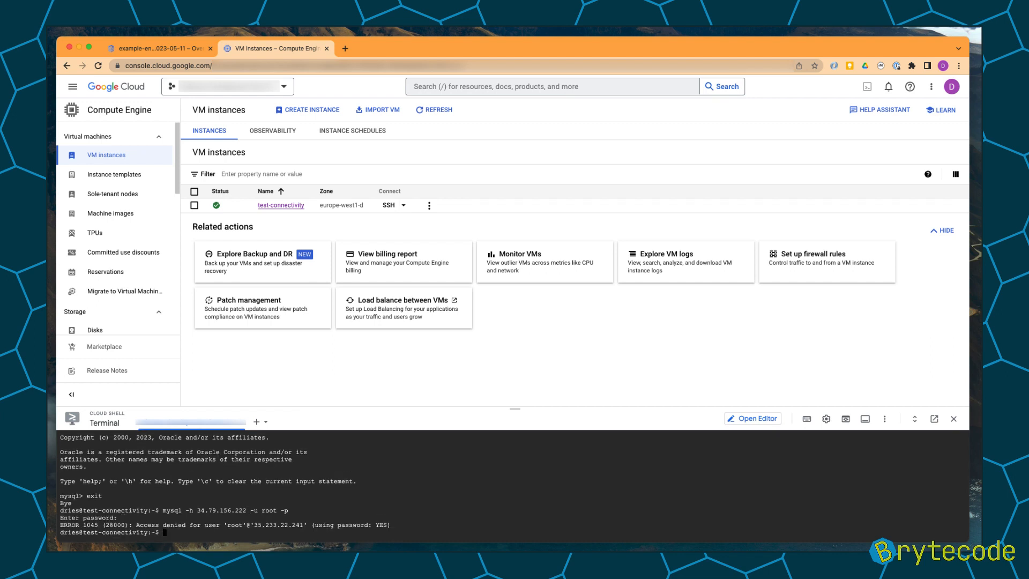